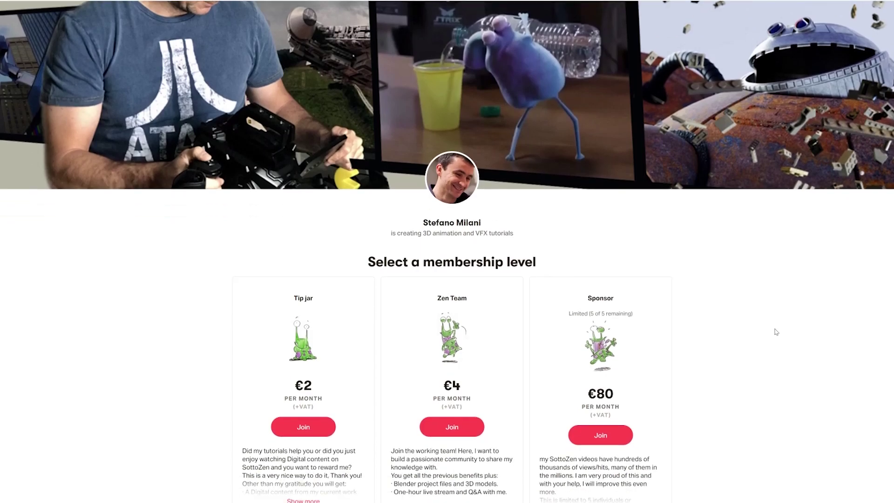
Examine the Patreon page's membership levels, their benefits and the About section.
scroll(775, 331, down, 4)
scroll(775, 333, down, 6)
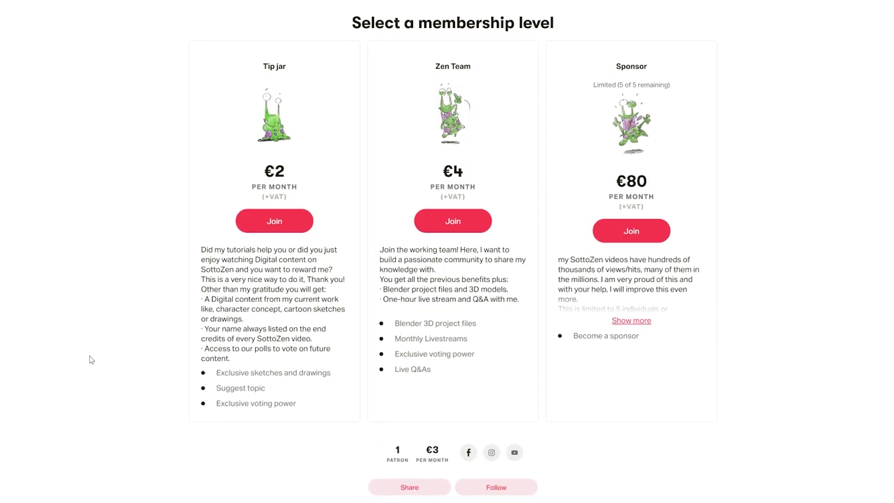
click(632, 321)
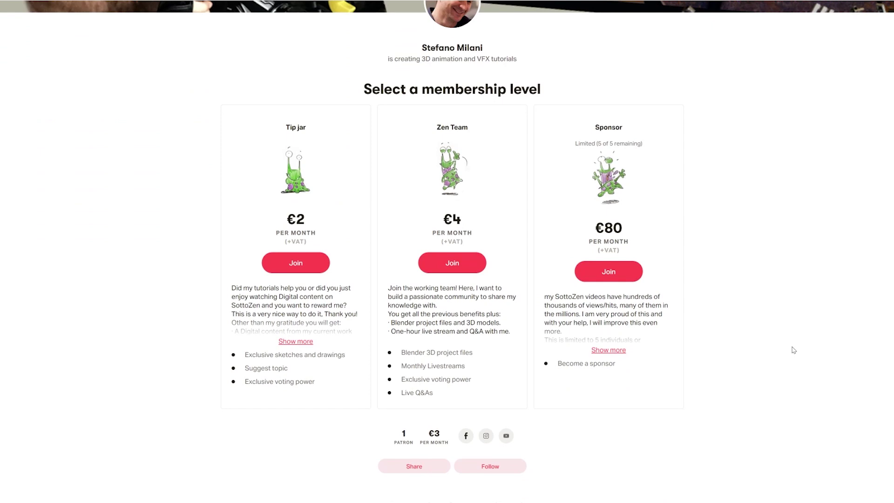
scroll(793, 351, down, 10)
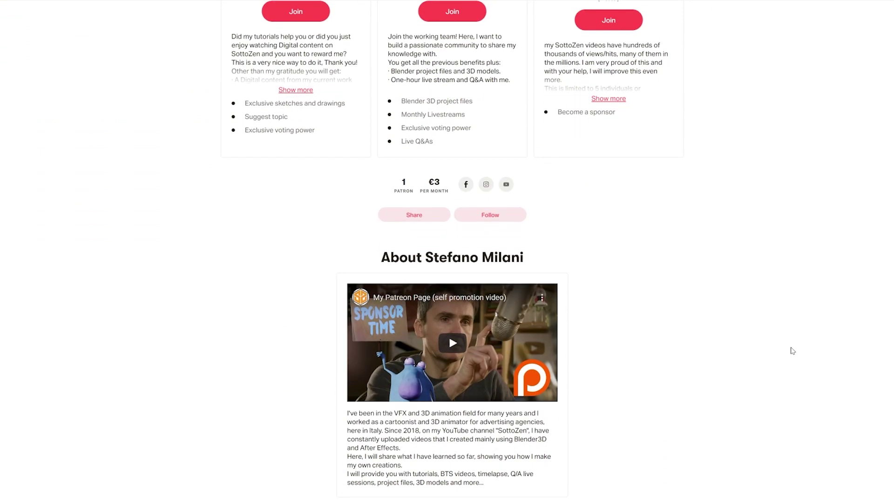
scroll(792, 350, down, 6)
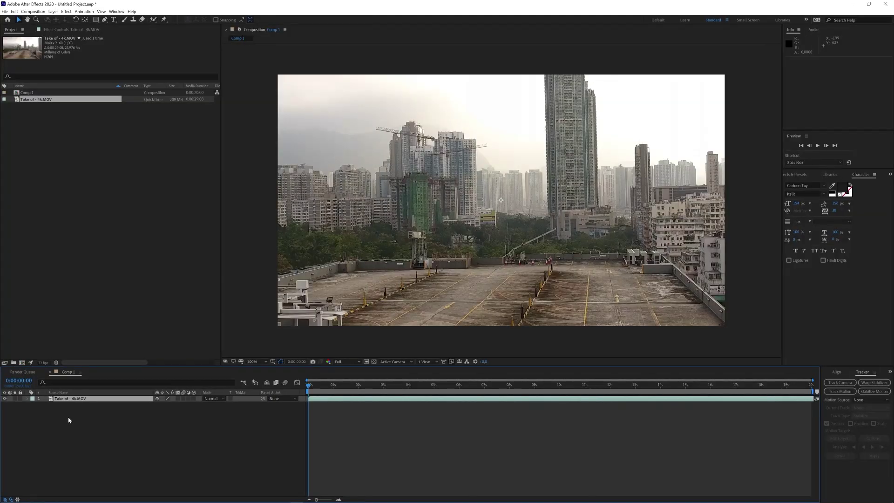
In After Effects, scale the Take of - 4k.MOV layer to 53% so it slightly overfills the composition.
key(comma)
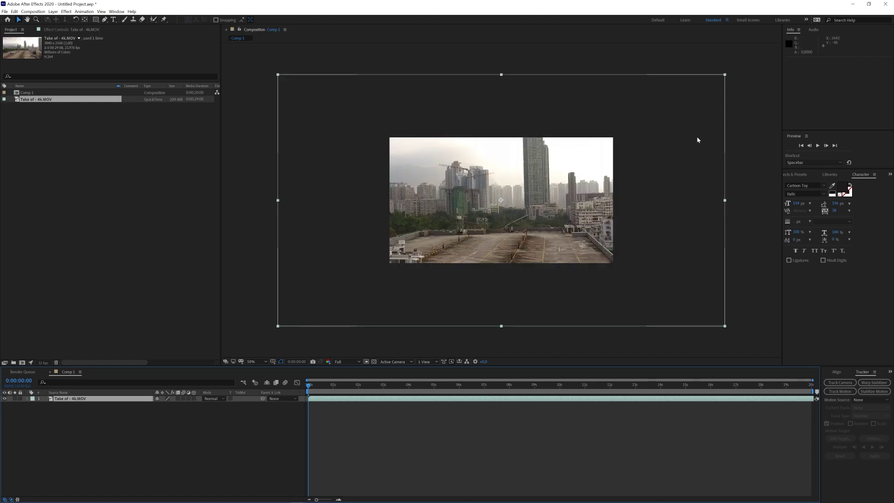
key(s)
click(166, 404)
text(53)
key(Return)
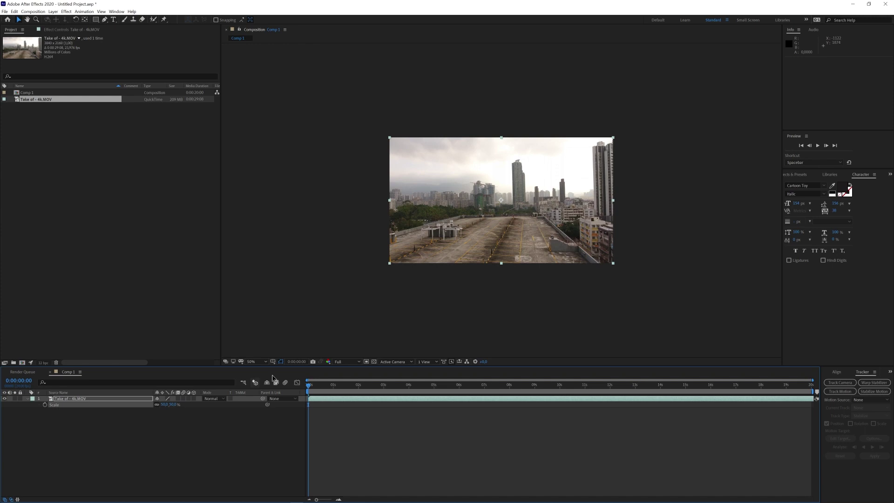
Preview the rescaled footage in the timeline and adjust the Take of - 4k.MOV layer's rotation.
key(period)
drag(548, 401, 490, 401)
key(r)
key(space)
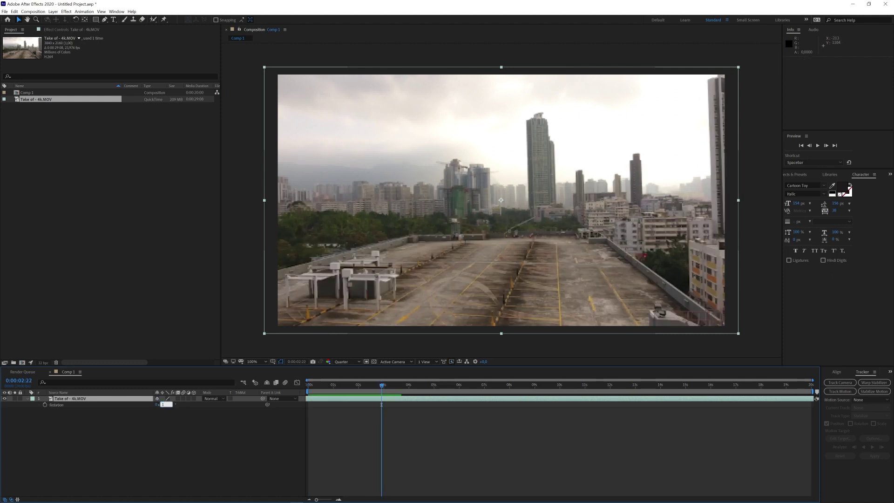
key(Return)
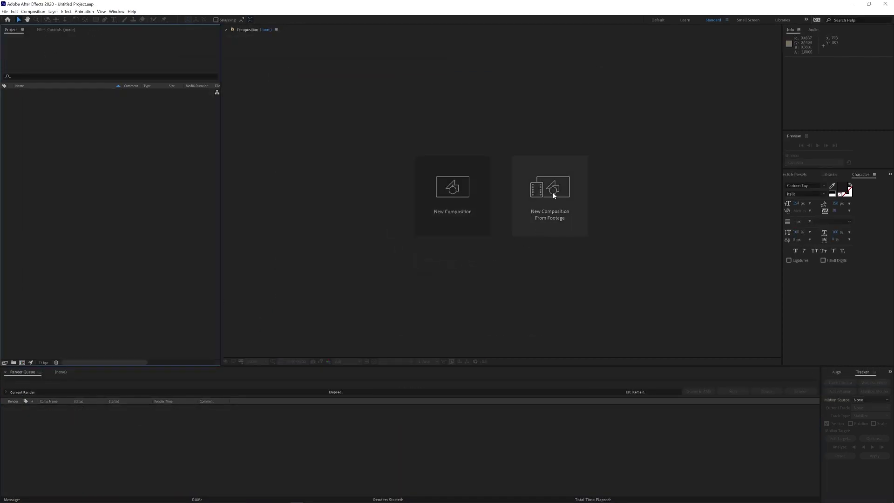
Create a new composition from HK Background.mov in the HD to be tracked folder and preview the clip.
click(553, 194)
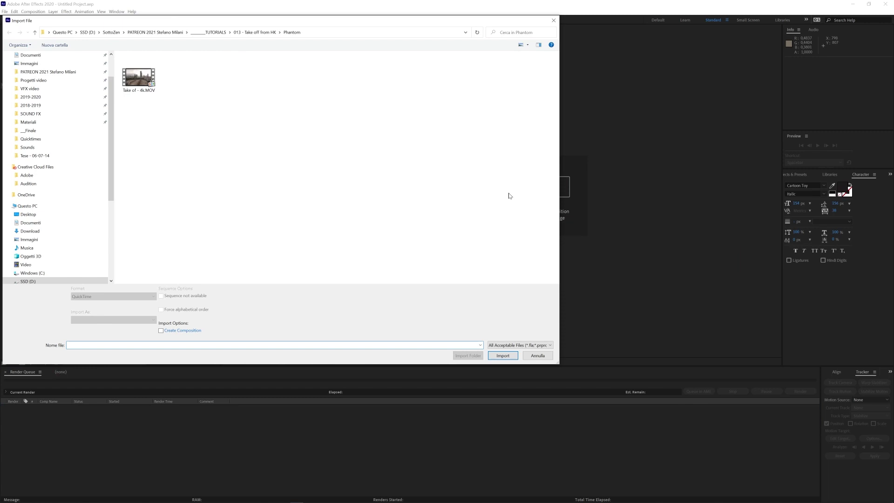
click(255, 32)
double_click(145, 81)
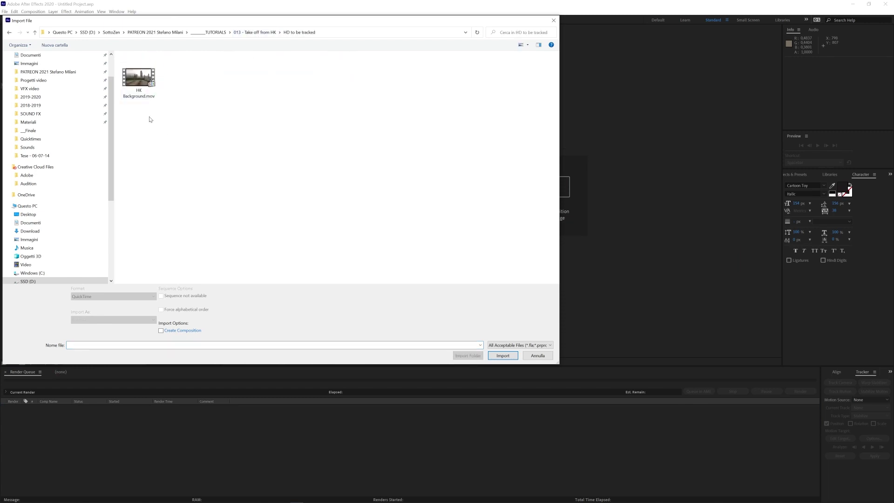
double_click(148, 89)
key(space)
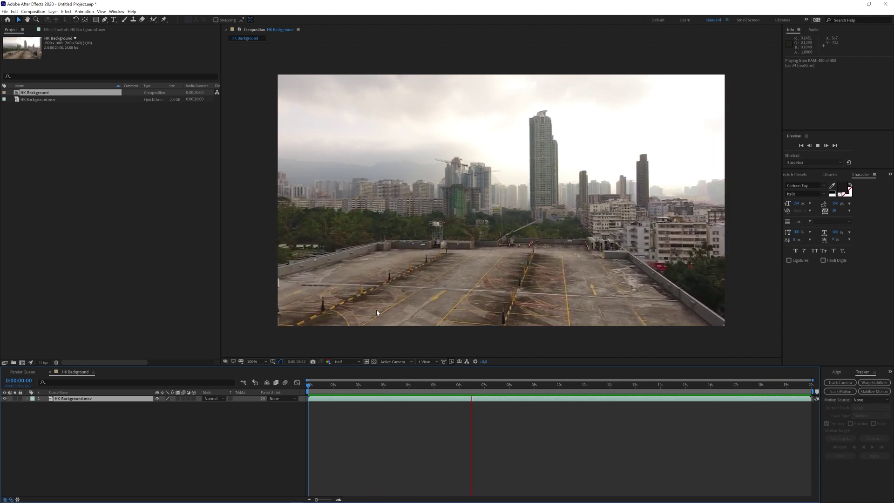
key(space)
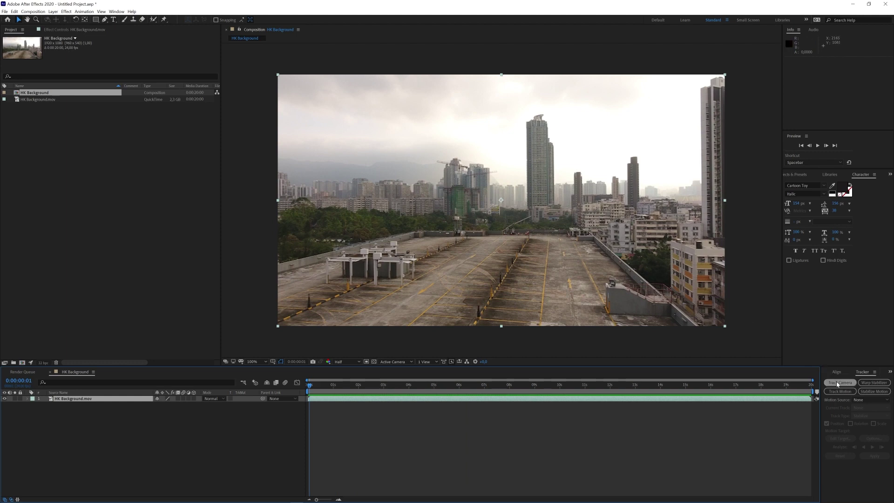
Run the 3D Camera Tracker on the HK Background.mov layer with Detailed Analysis enabled in its advanced options.
click(117, 12)
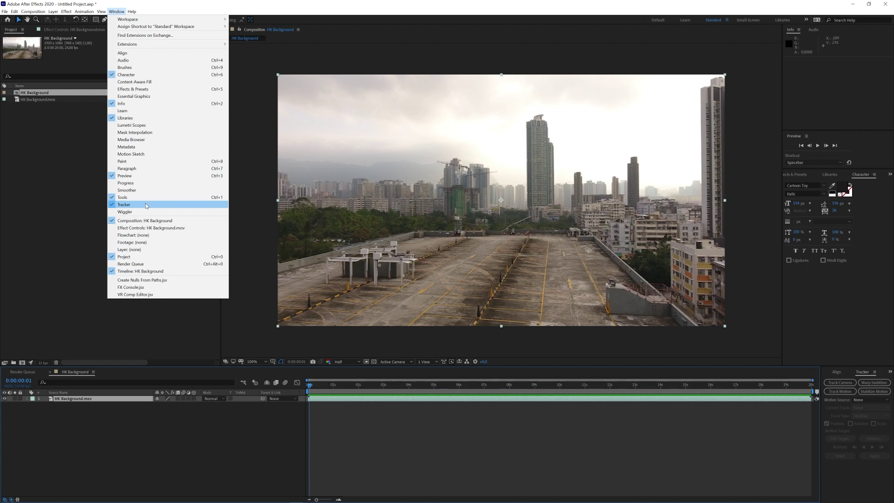
click(317, 7)
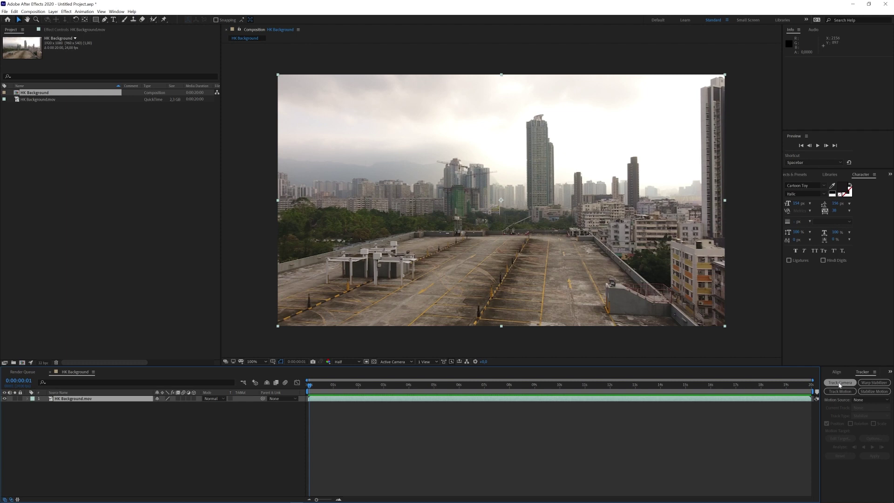
click(826, 384)
click(9, 103)
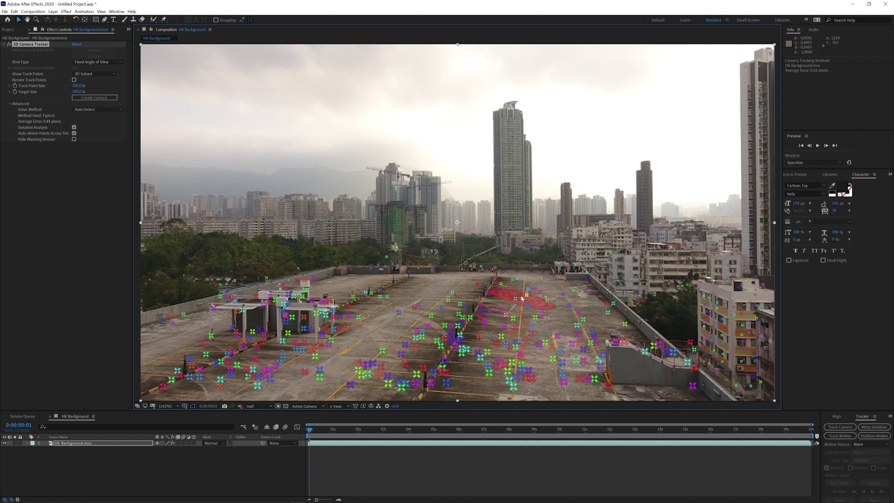
Create a solid and camera from the track points on the rooftop's right parking area, and scrub the timeline to check it.
mouse_move(502, 300)
mouse_down()
mouse_move(483, 345)
mouse_move(491, 361)
mouse_move(540, 378)
mouse_move(582, 372)
mouse_move(598, 334)
mouse_move(602, 310)
mouse_move(587, 289)
mouse_move(519, 278)
mouse_move(492, 312)
mouse_move(486, 354)
mouse_up()
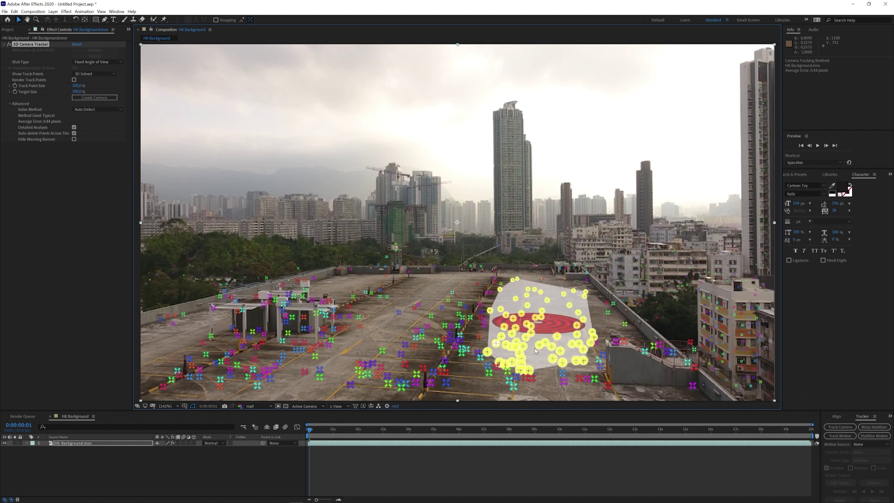
right_click(557, 324)
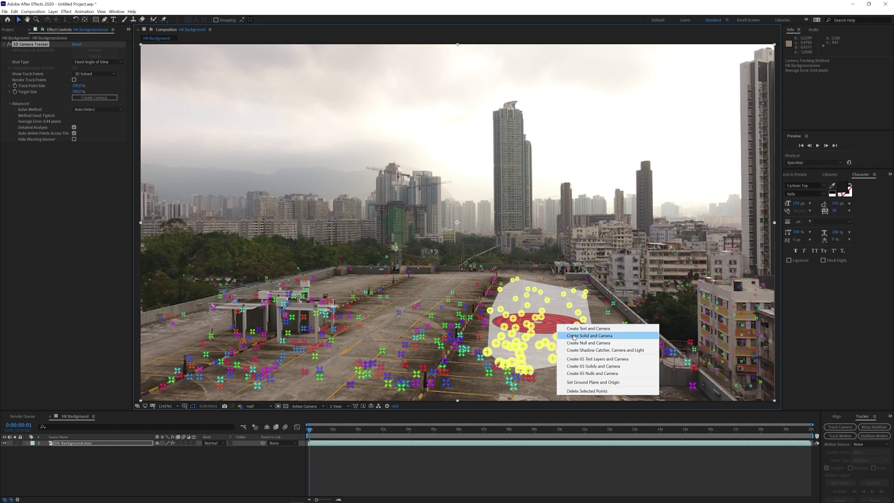
click(574, 336)
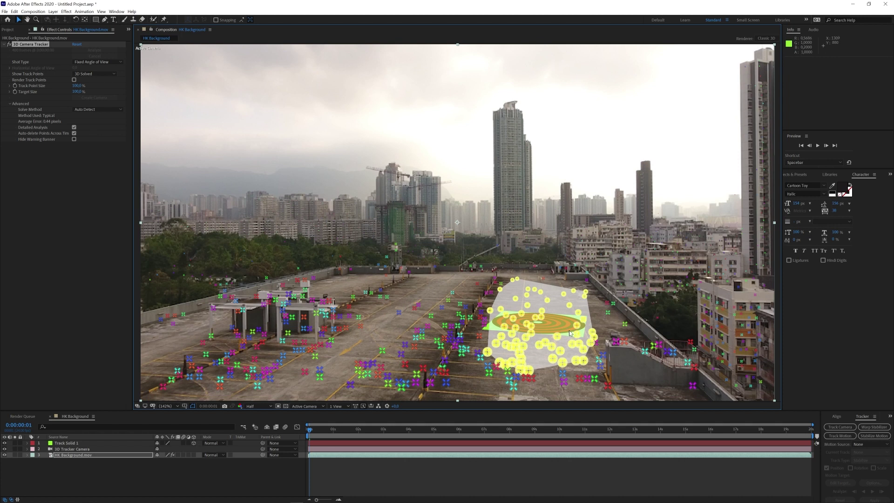
click(486, 330)
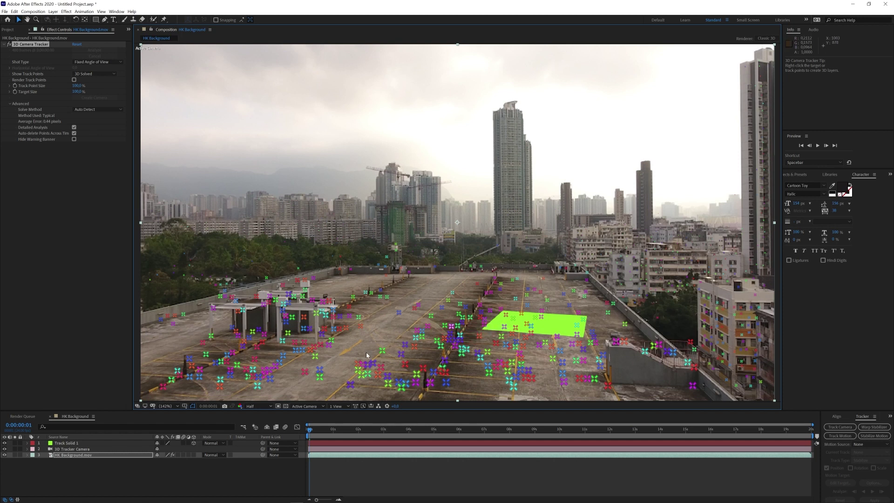
click(62, 444)
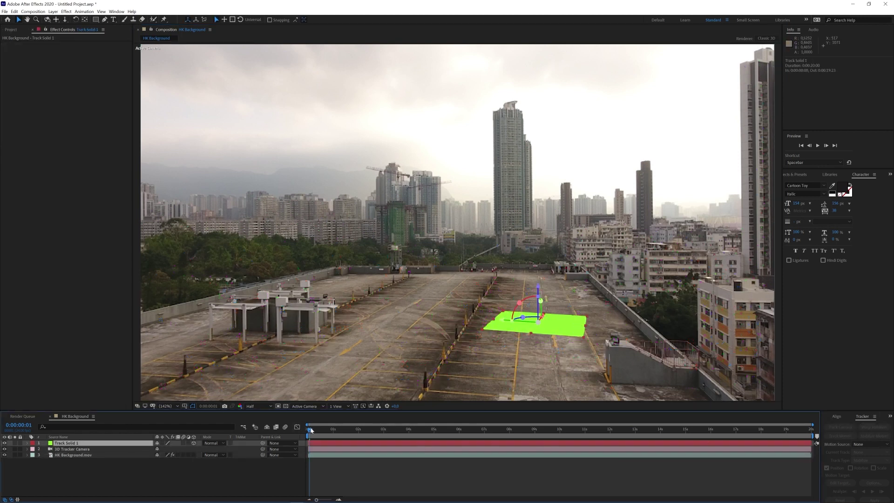
mouse_move(308, 430)
mouse_down()
mouse_move(487, 429)
mouse_move(306, 440)
mouse_up()
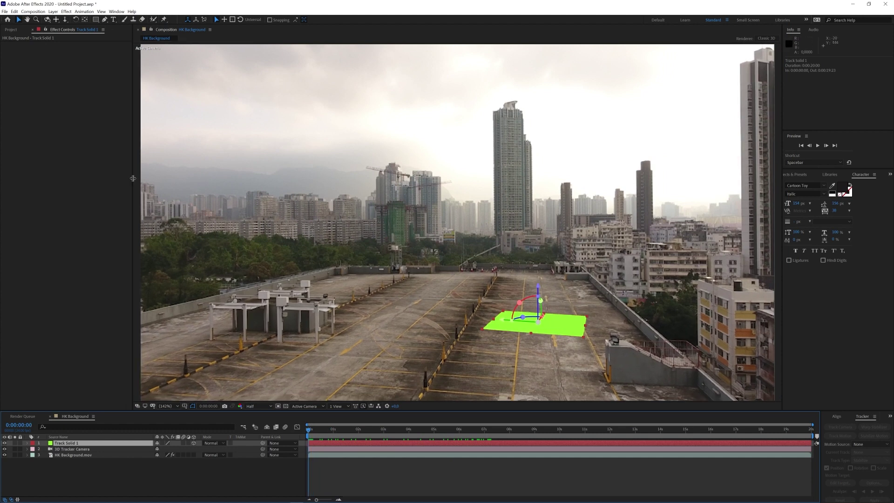
Widen the effect controls area and apply the Grid effect to Track Solid 1.
drag(133, 182, 174, 179)
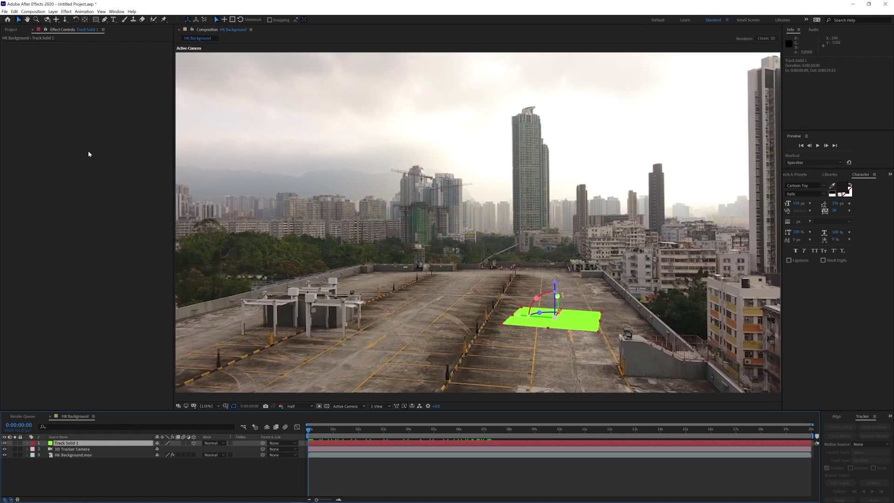
key(ctrl+space)
text(grid)
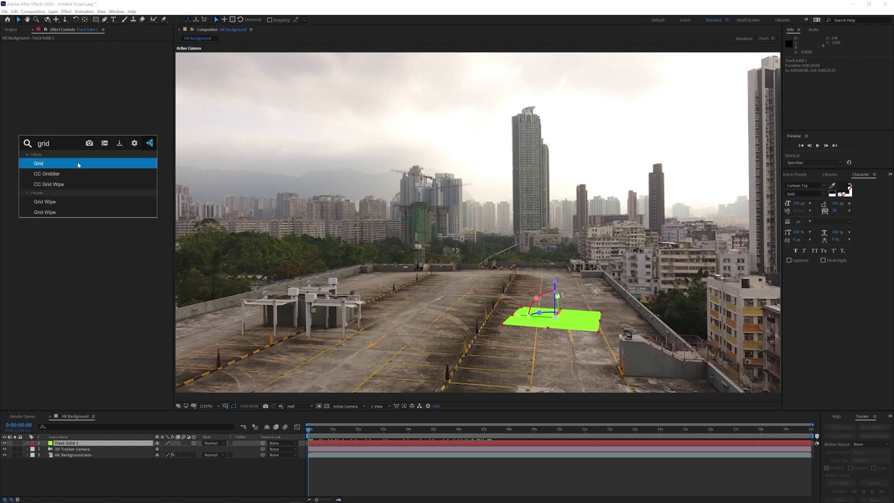
click(78, 164)
Show the Effects & Presets list and locate Grid among the Generate effects.
key(ctrl+5)
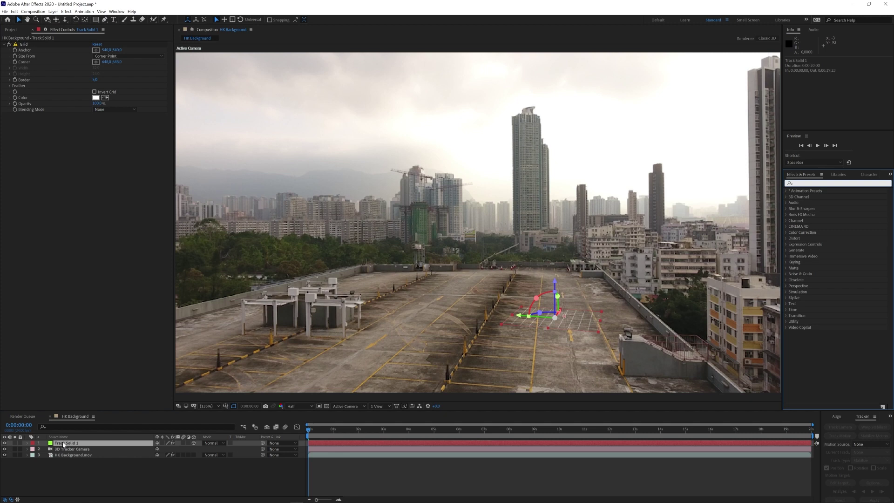
click(63, 443)
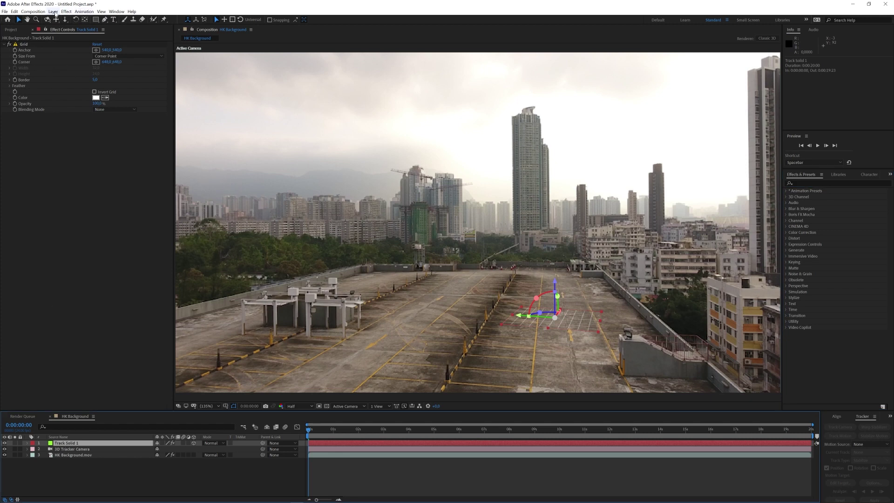
click(66, 11)
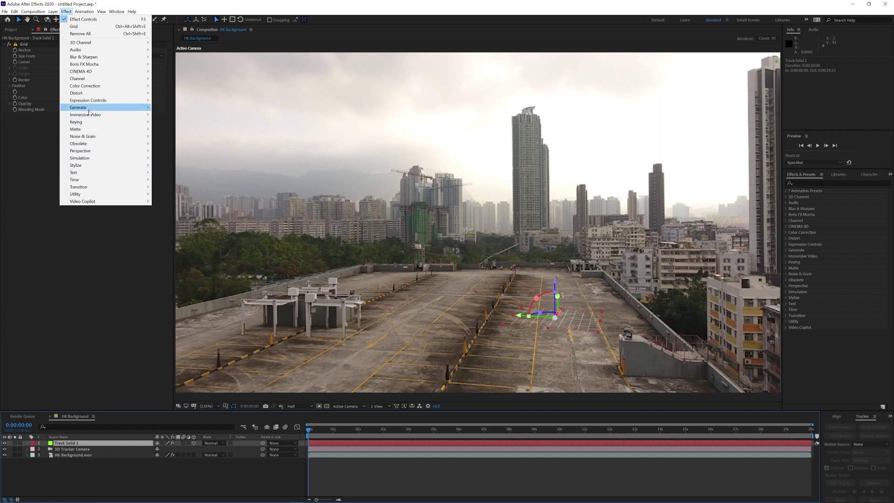
mouse_move(90, 110)
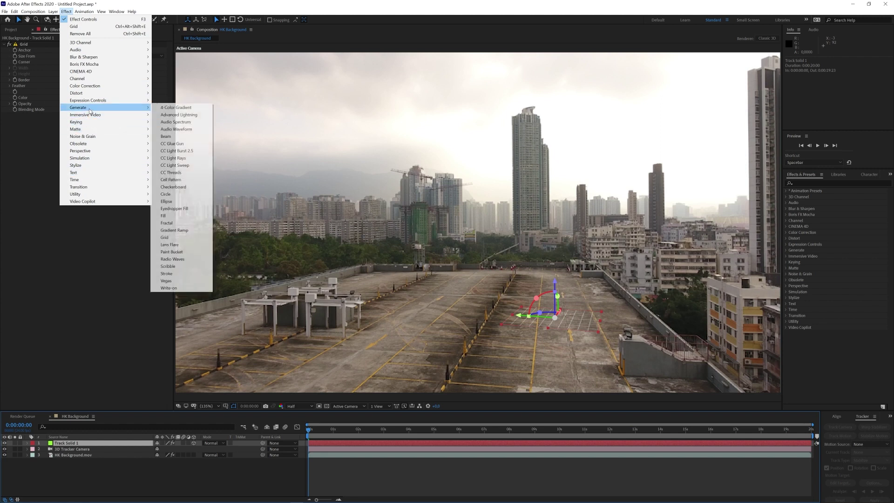
click(164, 238)
Set the grid's border to 14 and rotate the track solid to line up with the rooftop's parking lines.
scroll(554, 326, up, 4)
drag(494, 265, 510, 268)
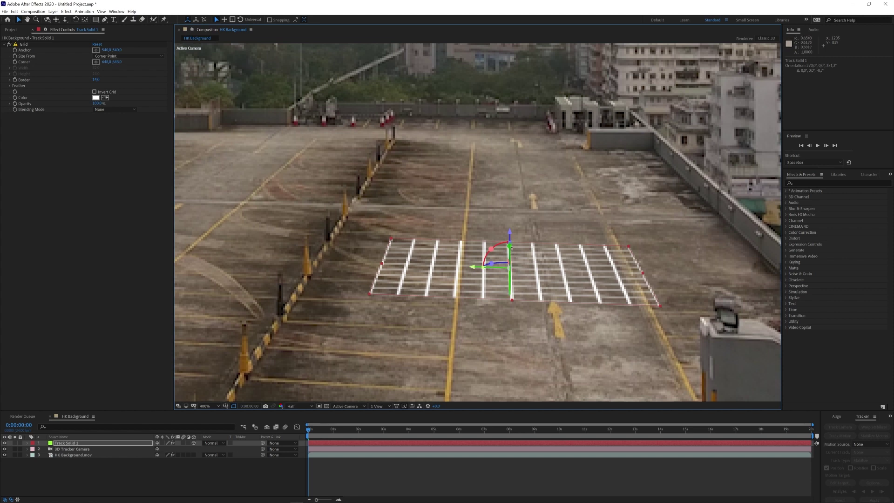
mouse_move(516, 262)
mouse_down()
mouse_move(511, 270)
mouse_move(511, 248)
mouse_up()
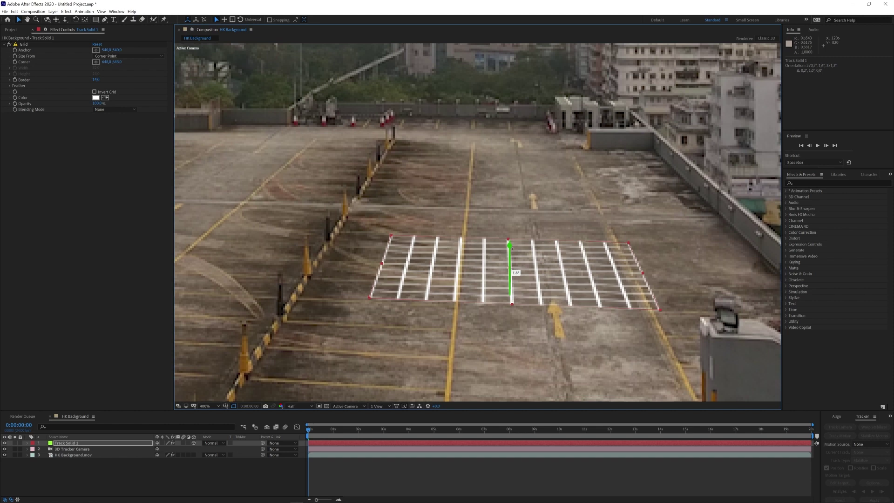
drag(511, 248, 510, 255)
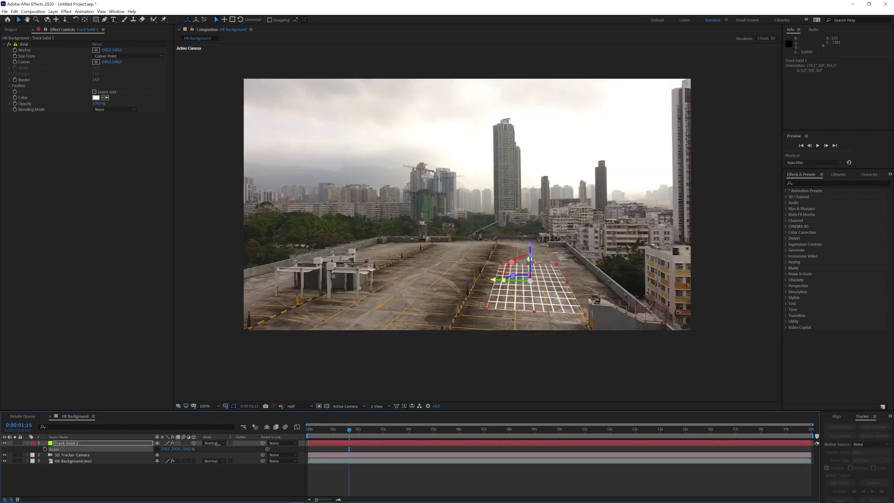
Scale up the grid solid in width and length until it covers the right part of the rooftop.
drag(167, 448, 278, 438)
drag(177, 448, 210, 448)
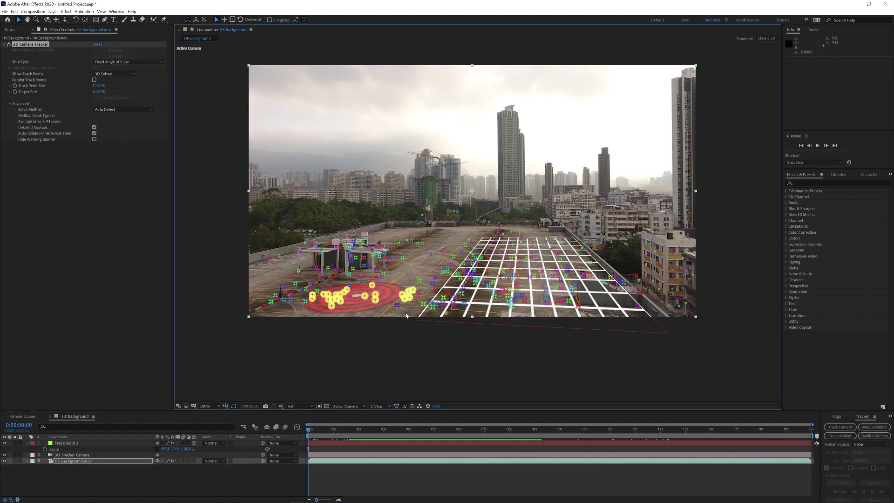
Create another solid from the track points in the rooftop's left foreground.
right_click(389, 290)
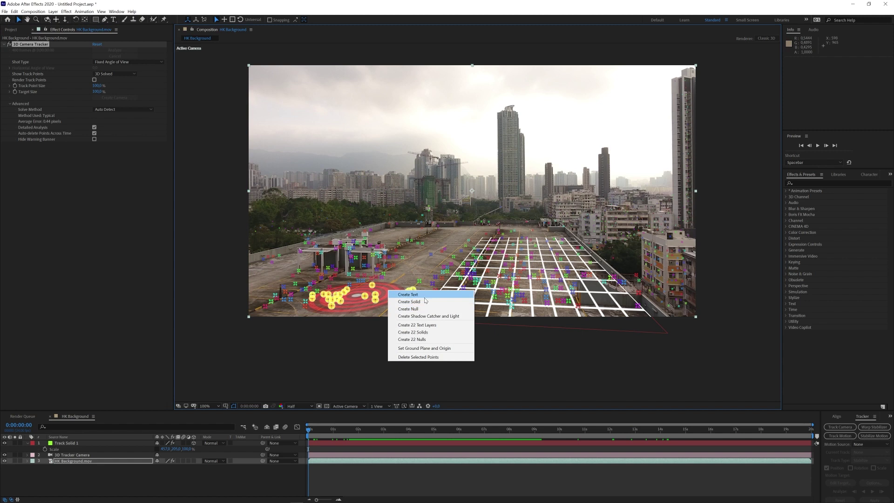
click(424, 300)
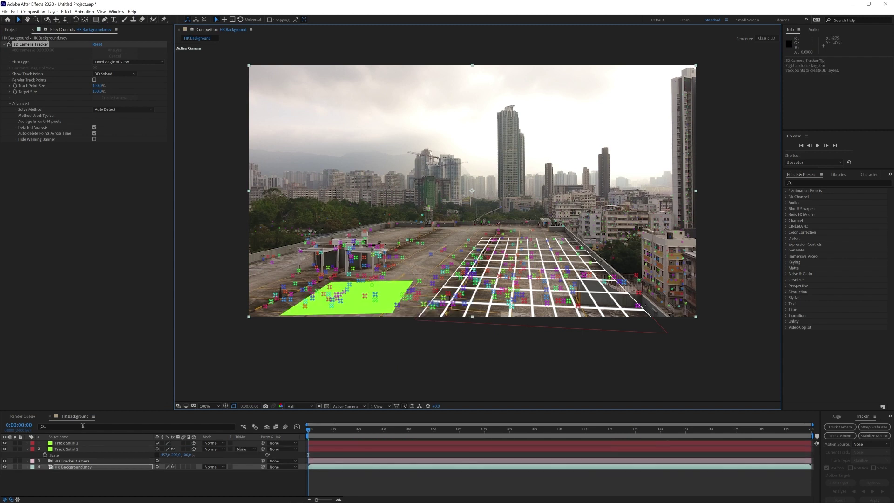
Apply the Grid effect to the new track solid in the rooftop's left foreground.
click(70, 443)
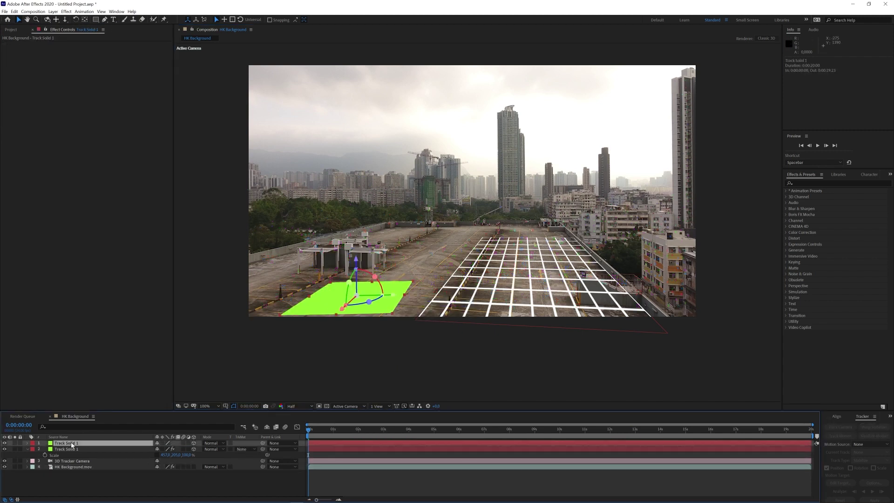
key(ctrl+space)
text(grid)
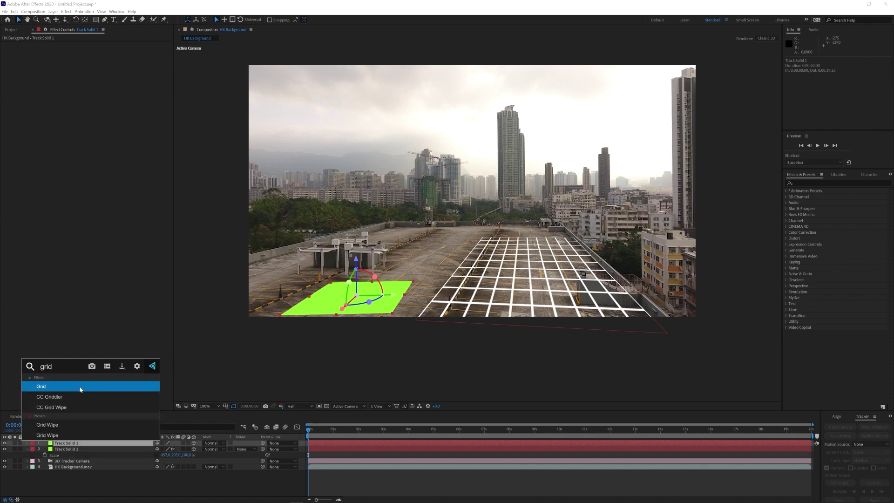
click(80, 389)
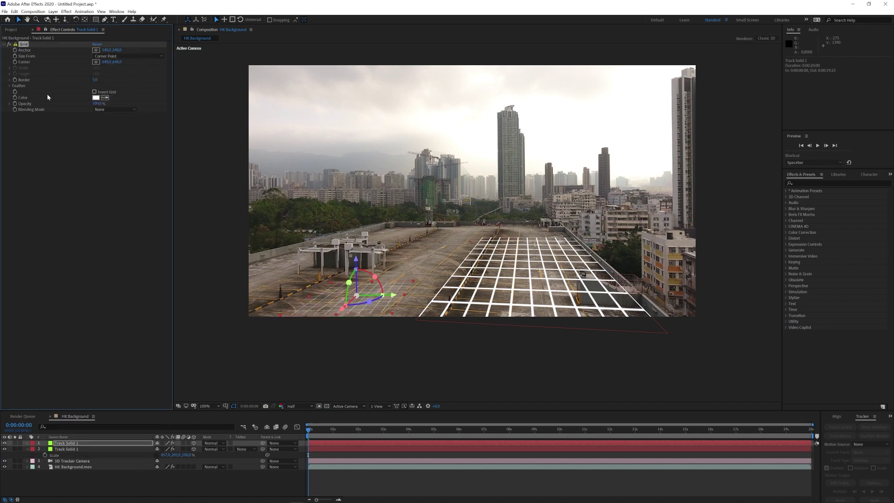
Copy the Orientation of the large right-hand grid solid onto the new left-foreground grid solid.
click(68, 449)
key(r)
key(ctrl+Up)
key(r)
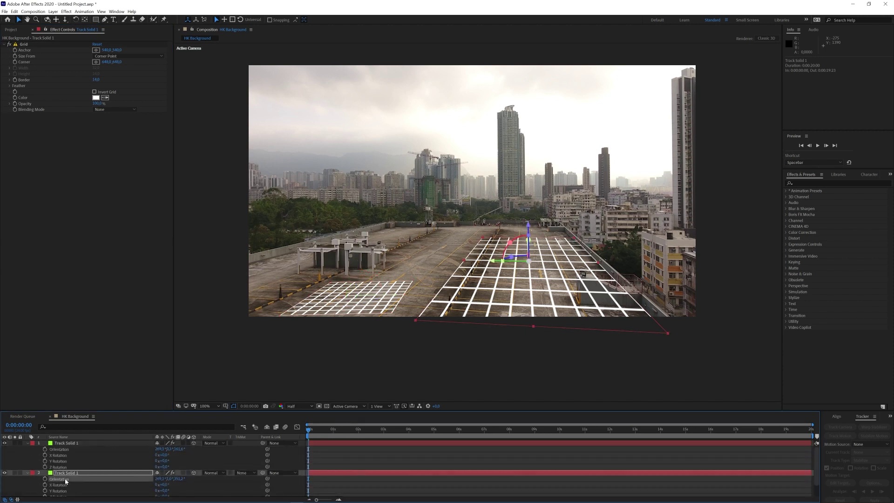
click(60, 449)
key(ctrl+v)
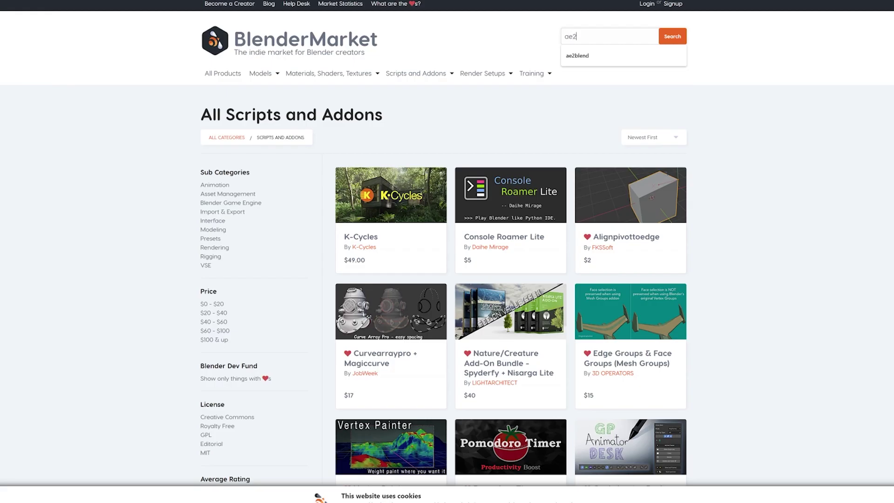
Search Blender Market for ae2blend and open the Ae2blend add-on's product page.
text(blend)
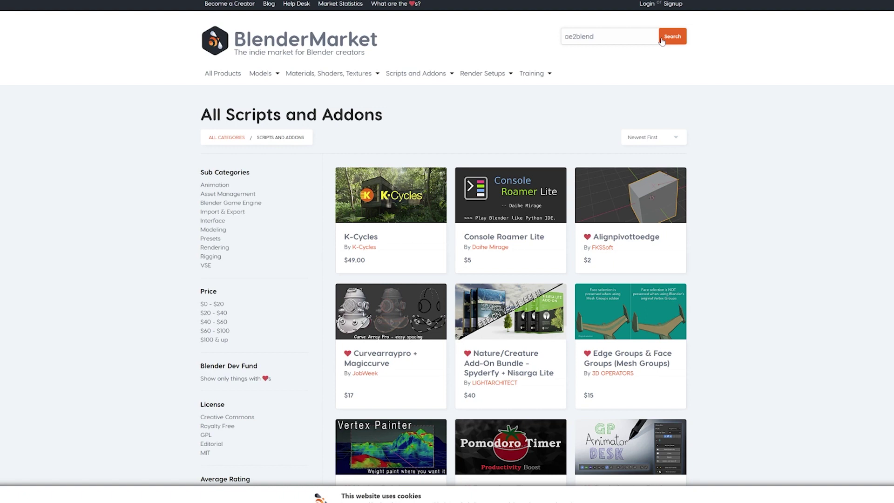
click(661, 41)
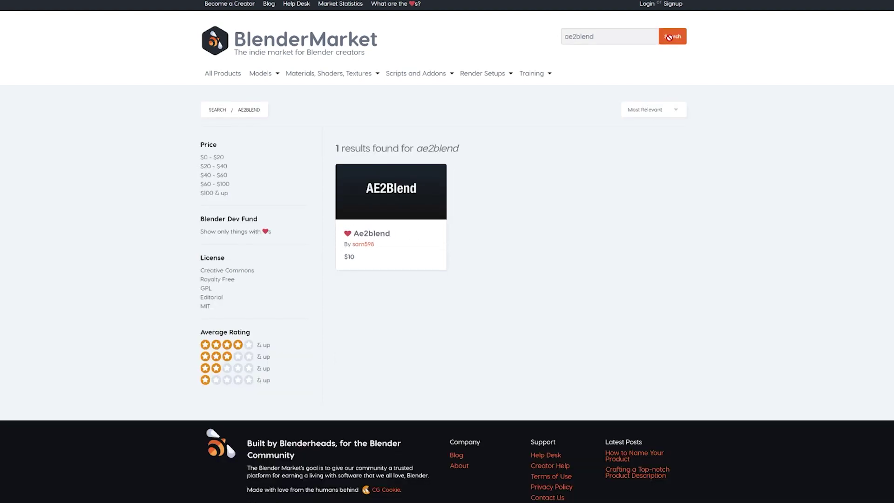
click(384, 202)
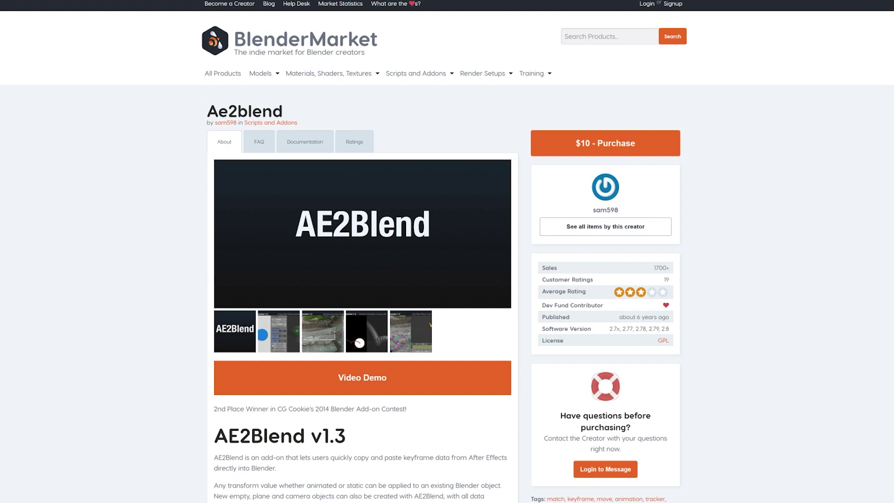
Examine which Blender software versions the Ae2blend add-on supports on its product page.
drag(609, 329, 675, 333)
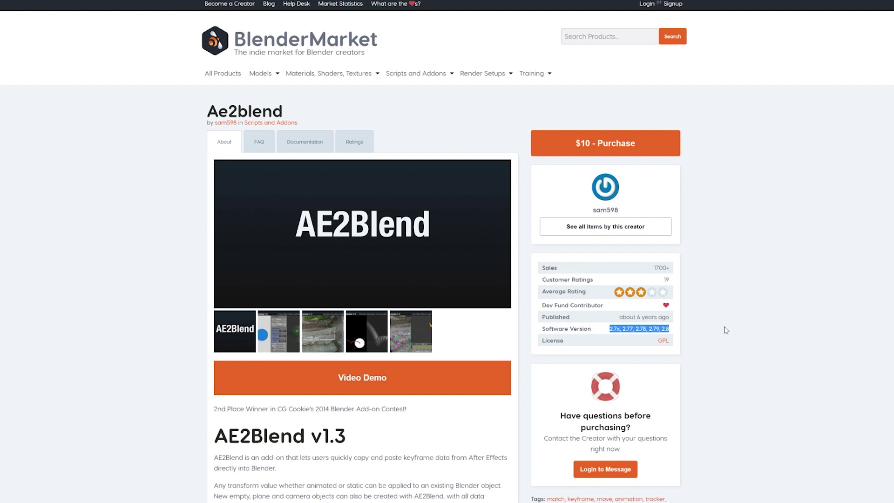
scroll(433, 352, down, 6)
scroll(438, 351, up, 6)
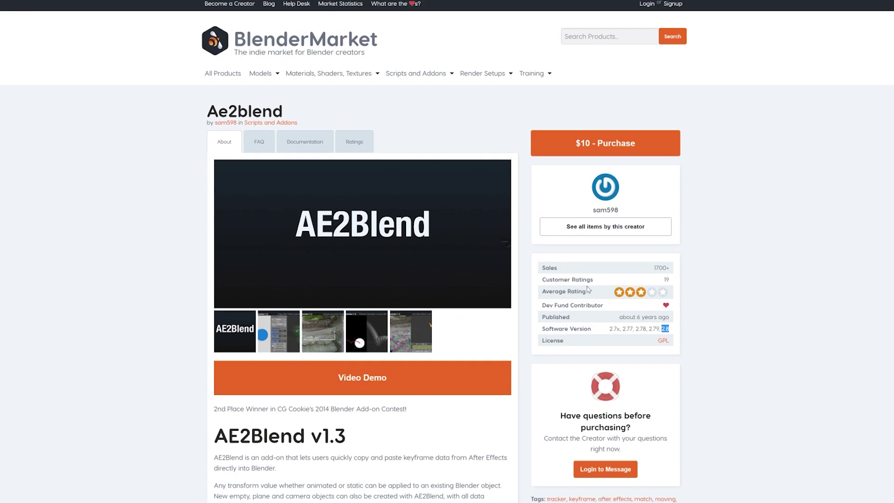
drag(609, 331, 669, 329)
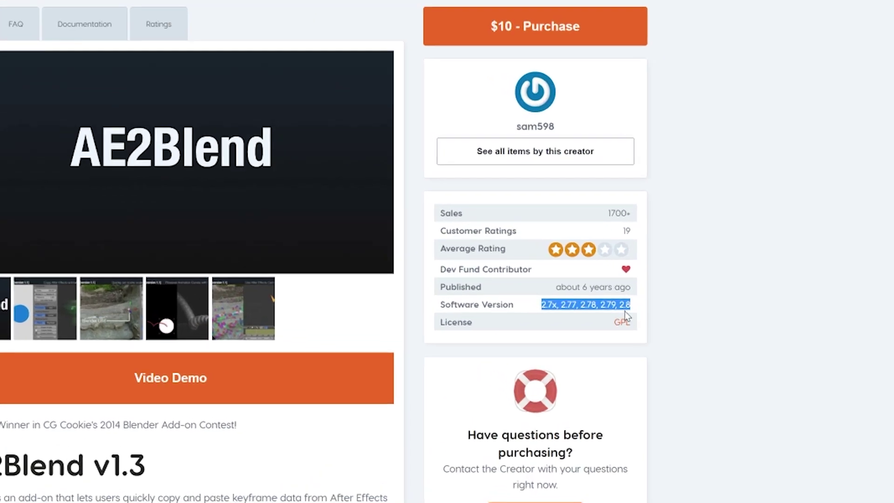
scroll(624, 311, down, 3)
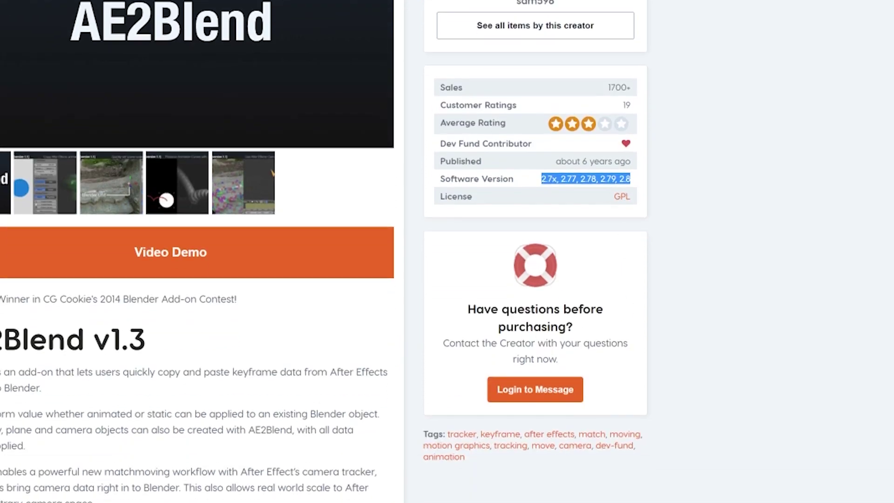
click(664, 172)
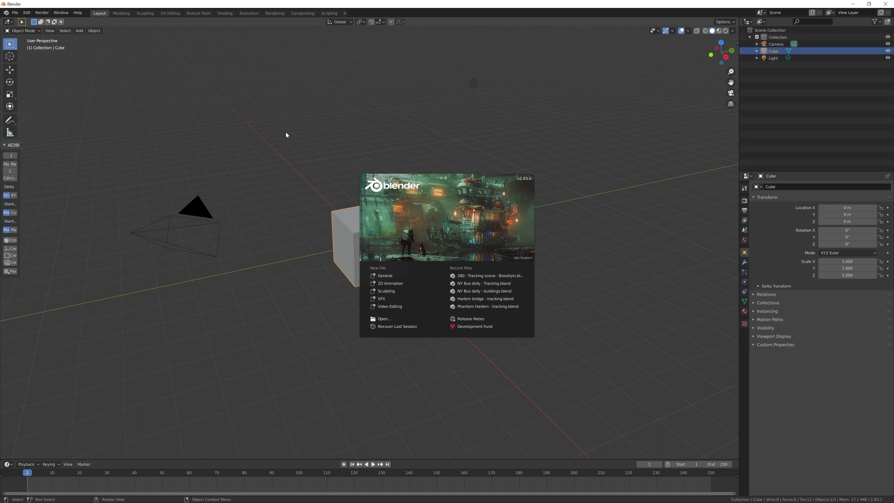
Switch to Blender, widen the tool area to show the AE2Blend options, and delete the default camera, cube and light.
click(514, 144)
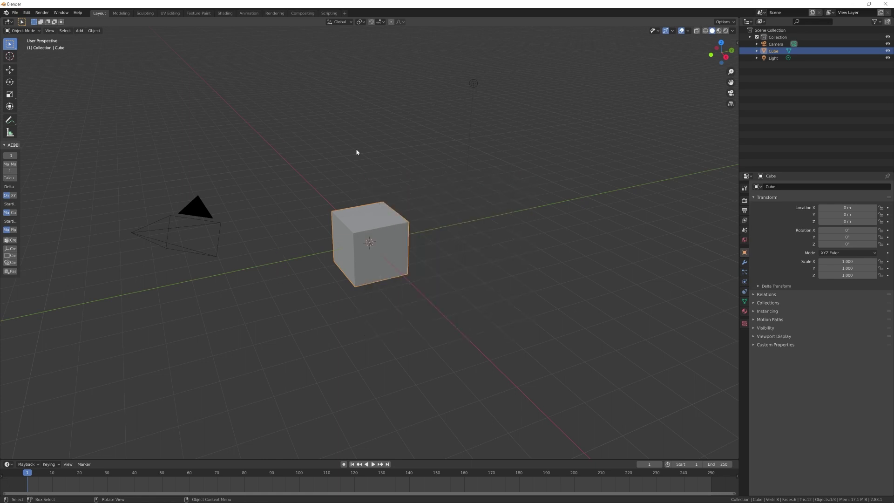
drag(19, 171, 76, 175)
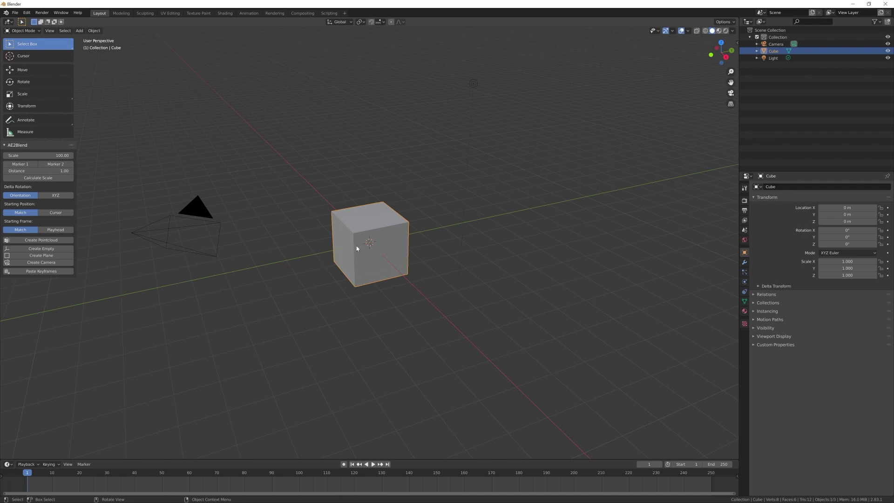
key(a)
key(x)
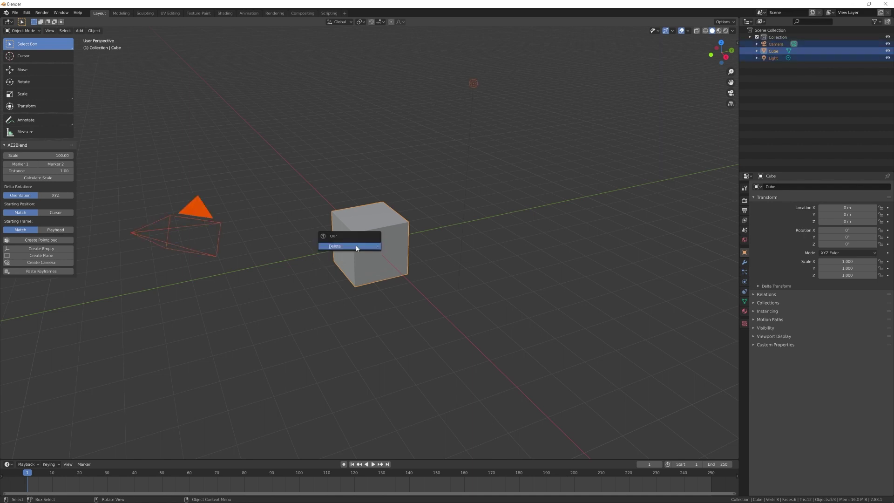
click(357, 247)
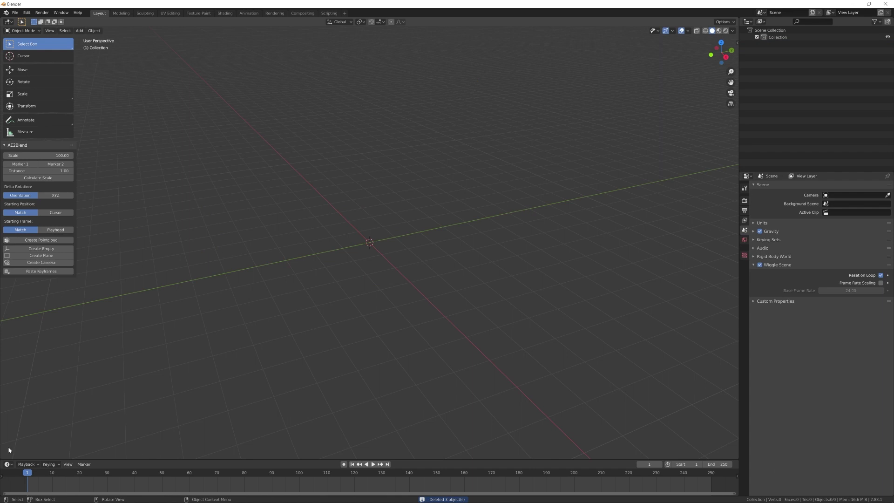
Split the 3D viewport horizontally and make the lower area a Graph Editor.
drag(3, 455, 14, 305)
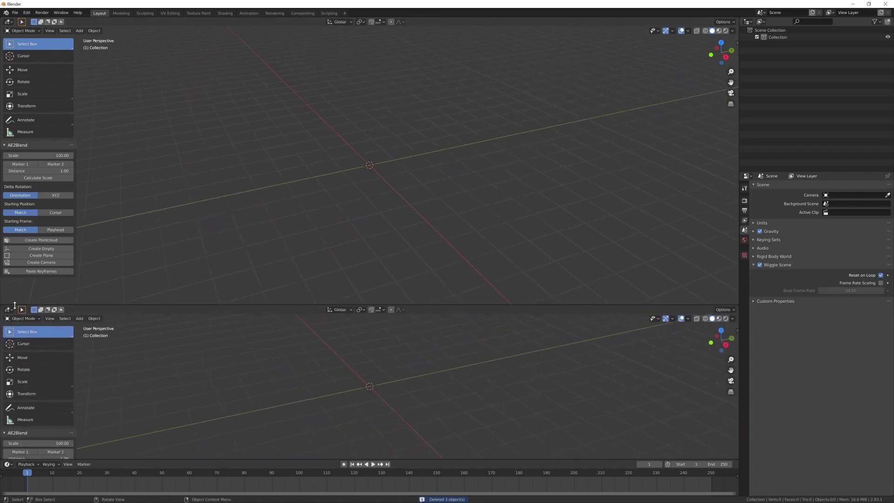
click(9, 310)
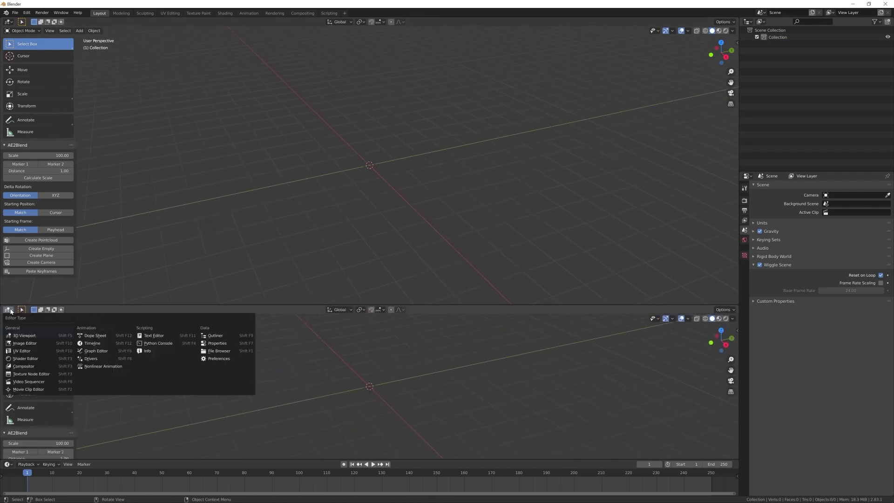
click(90, 350)
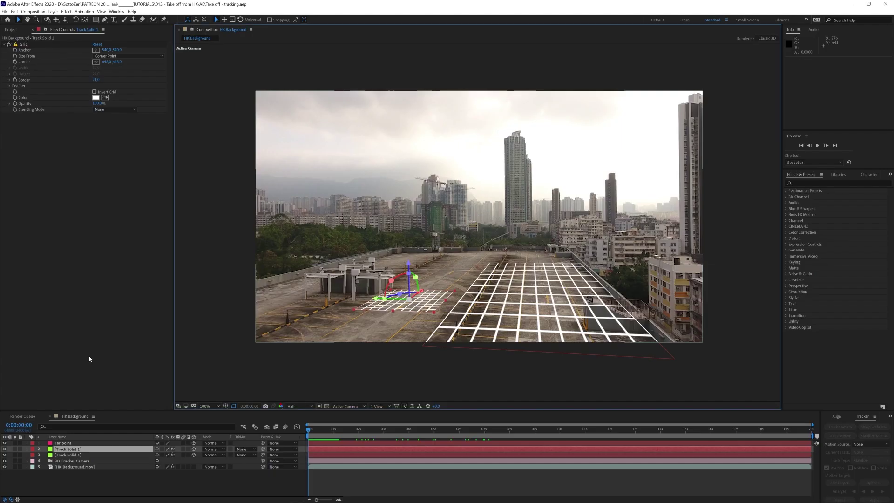
Switch to After Effects and copy the Position and Orientation keyframes of the 3D Tracker Camera layer.
click(65, 460)
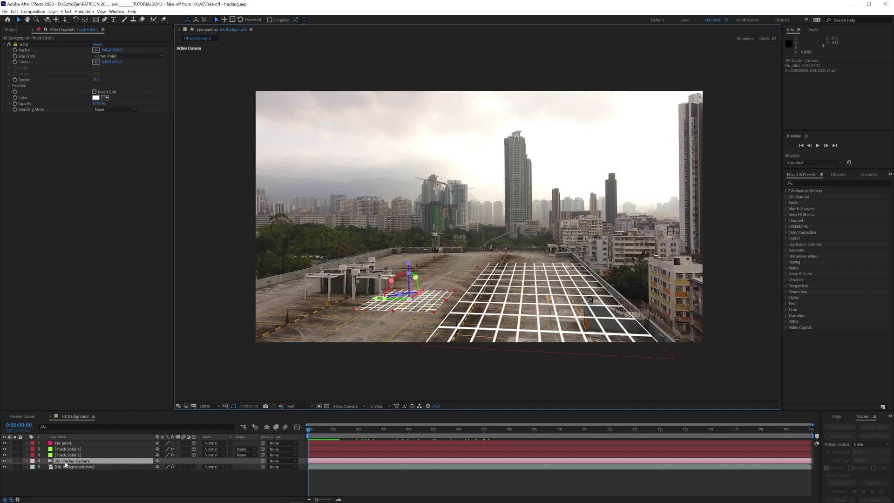
key(p)
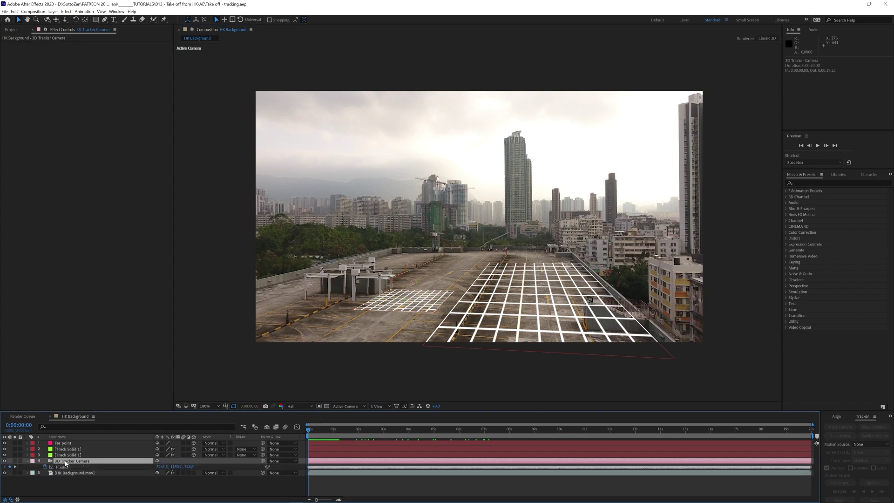
key(shift+r)
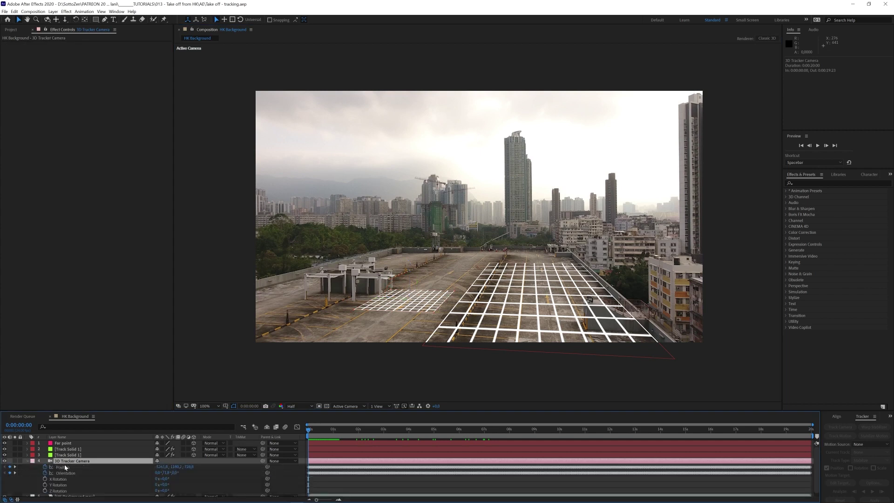
click(64, 467)
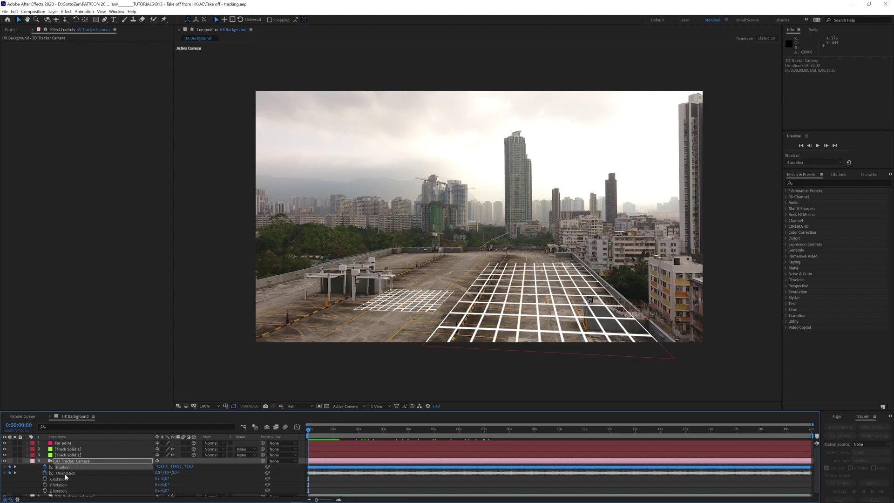
shift+click(65, 473)
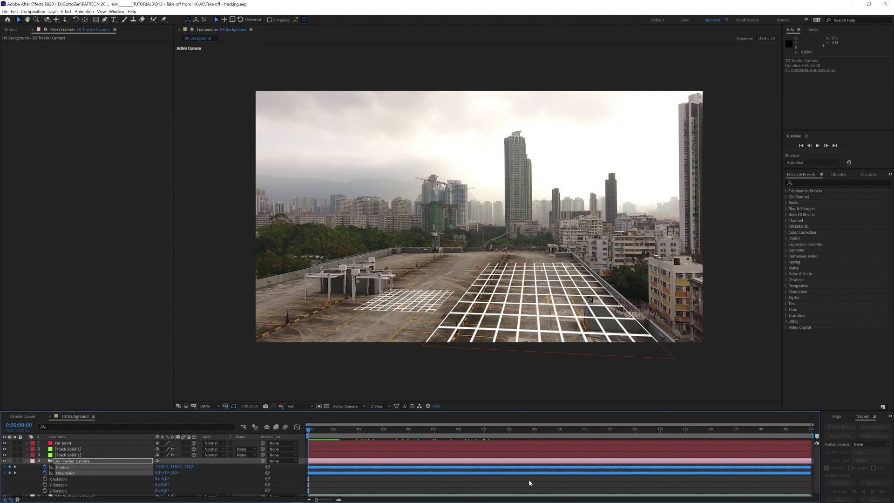
Switch to Blender, create a camera from the copied keyframes with AE2Blend, and fit all its curves in the Graph Editor.
key(alt+Tab)
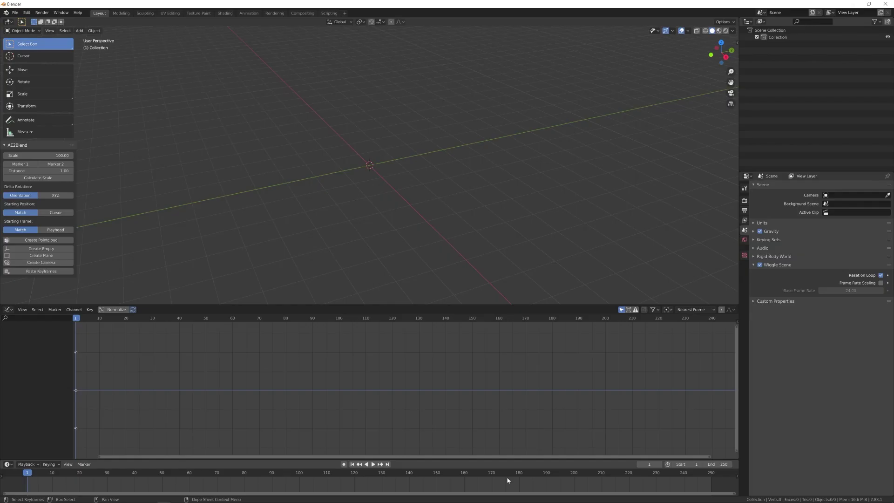
click(41, 263)
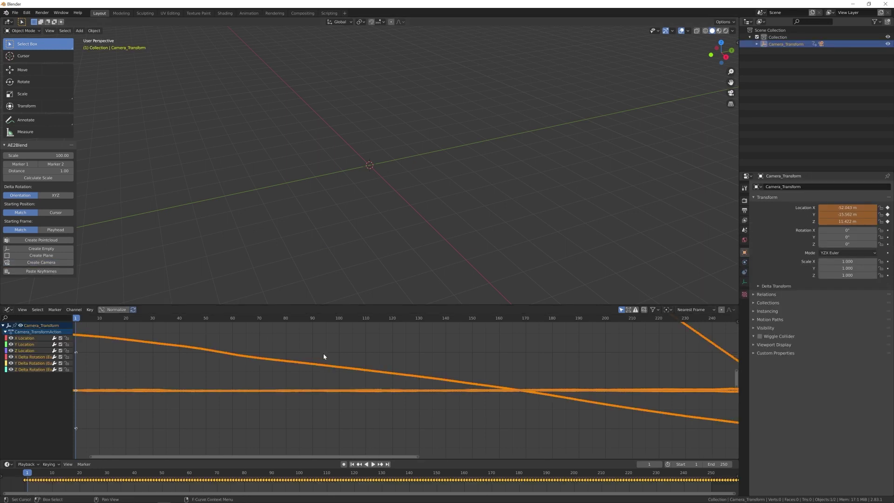
key(Home)
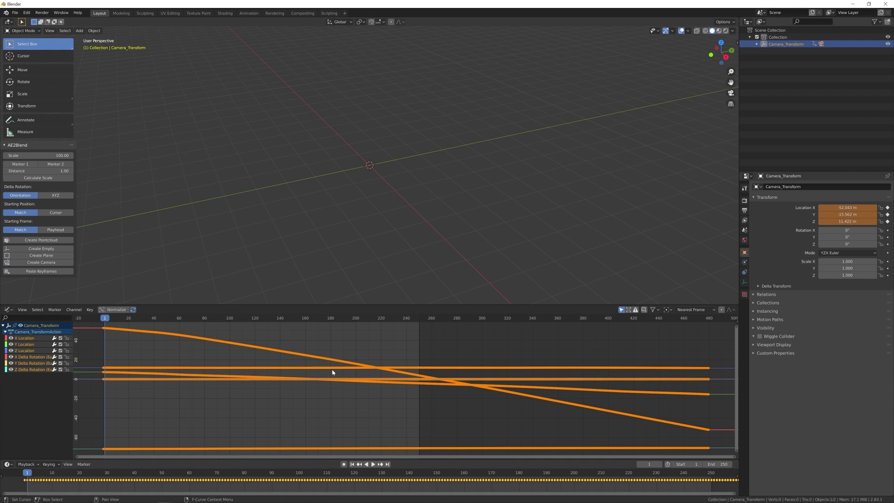
Set the scene's end frame to 480 and move the playhead to frame 480.
drag(702, 318, 709, 321)
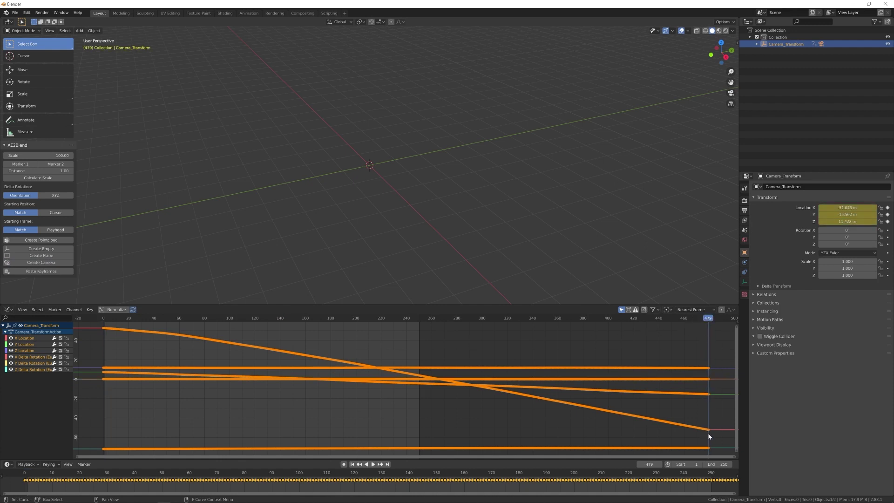
click(711, 464)
text(480)
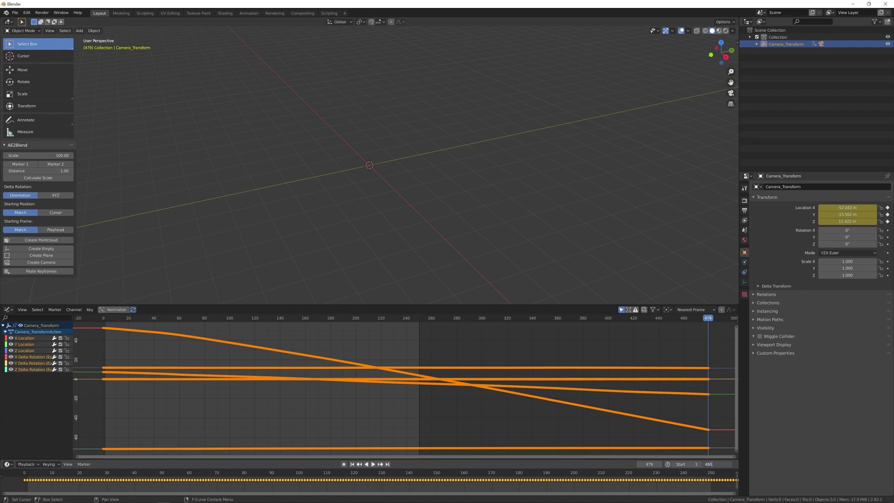
key(Return)
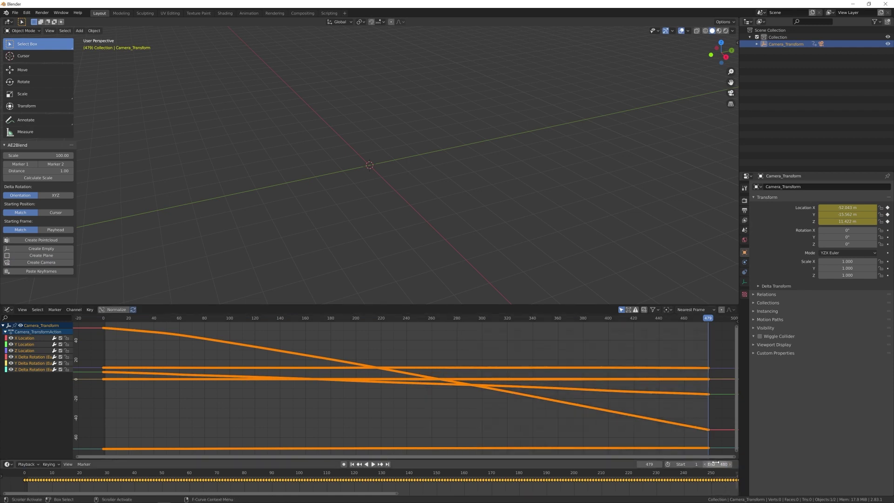
key(Right)
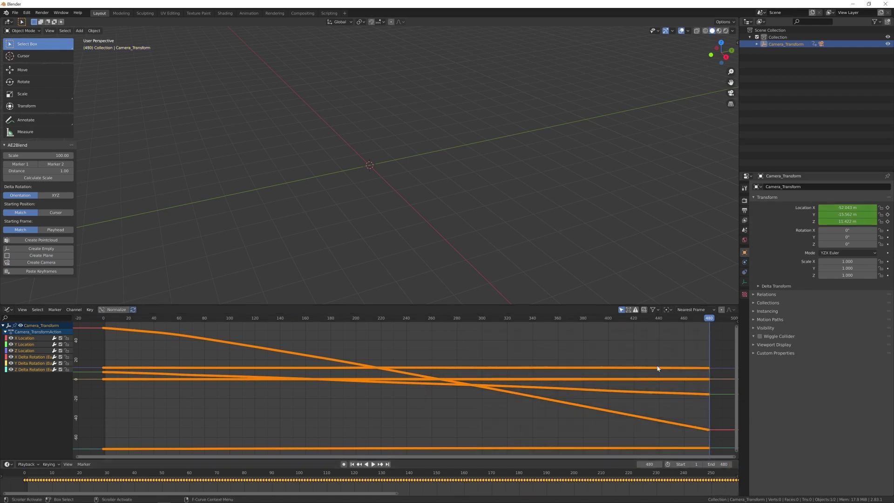
Split the 3D viewport vertically, hide the second view's tool area, and make that view look through the camera.
drag(737, 20, 394, 69)
key(t)
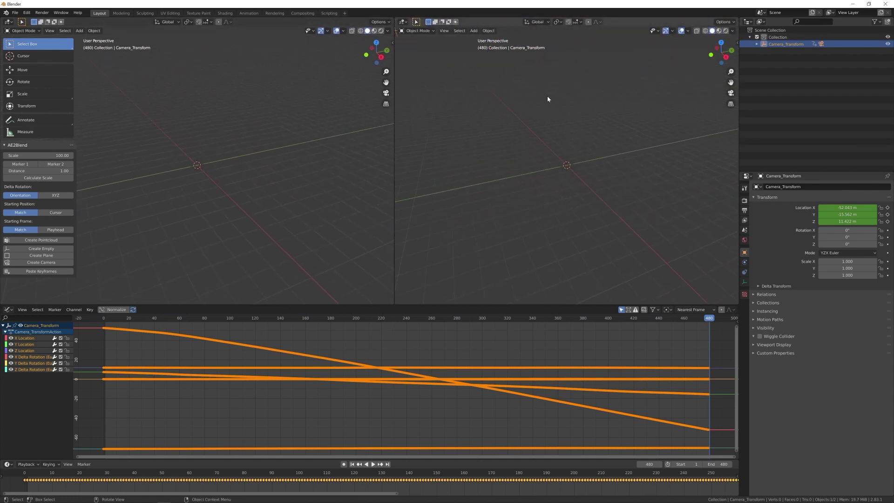
key(KP_0)
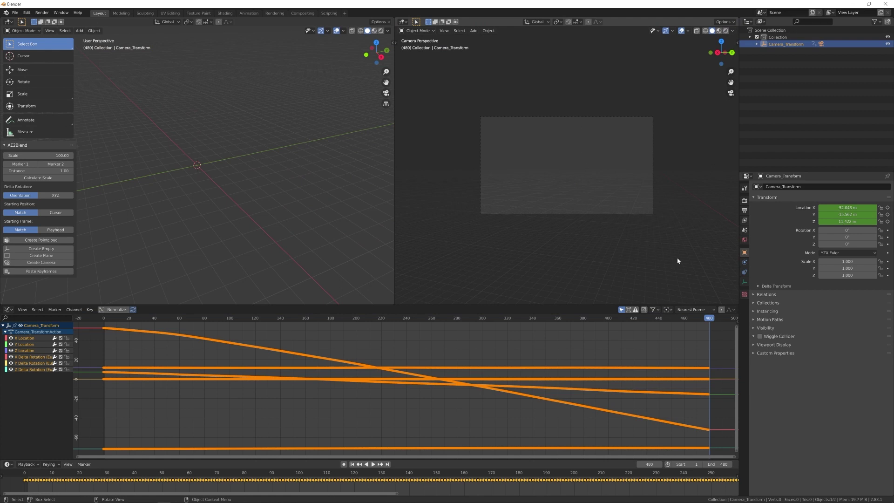
scroll(677, 261, up, 3)
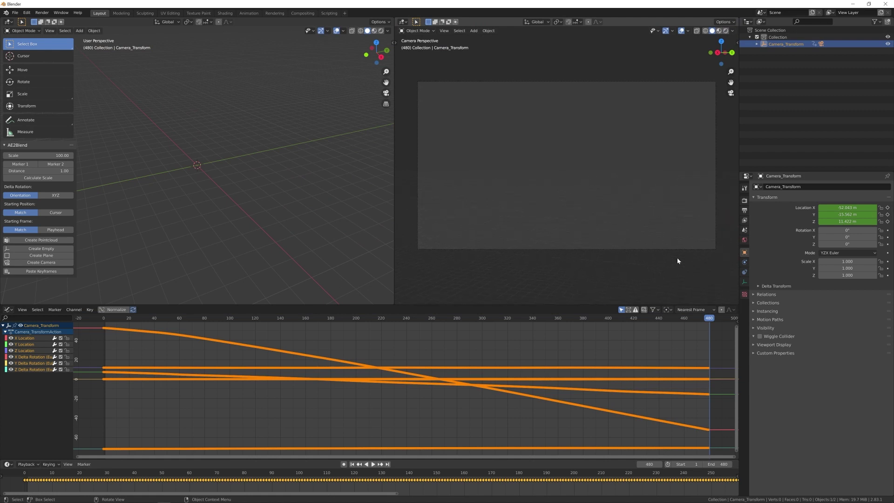
Select the Camera nested under Camera_Transform, enable its background images, and add one using Movie Clip as the source.
click(756, 45)
click(783, 59)
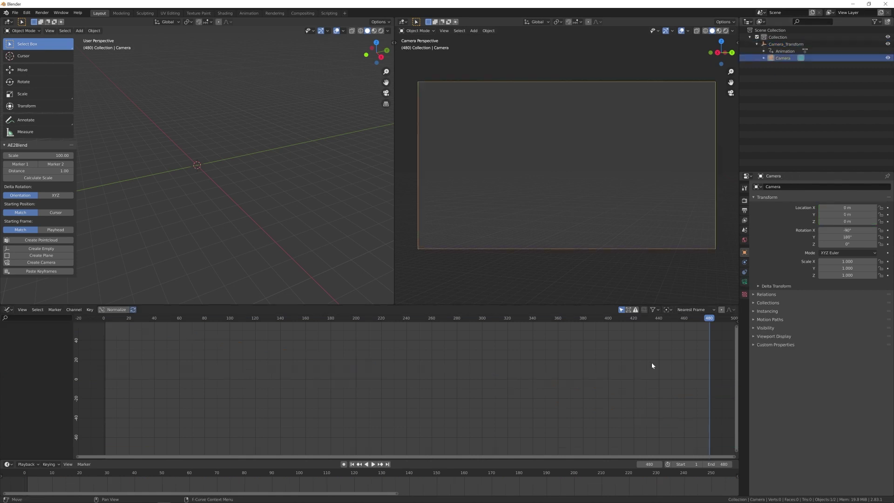
click(745, 282)
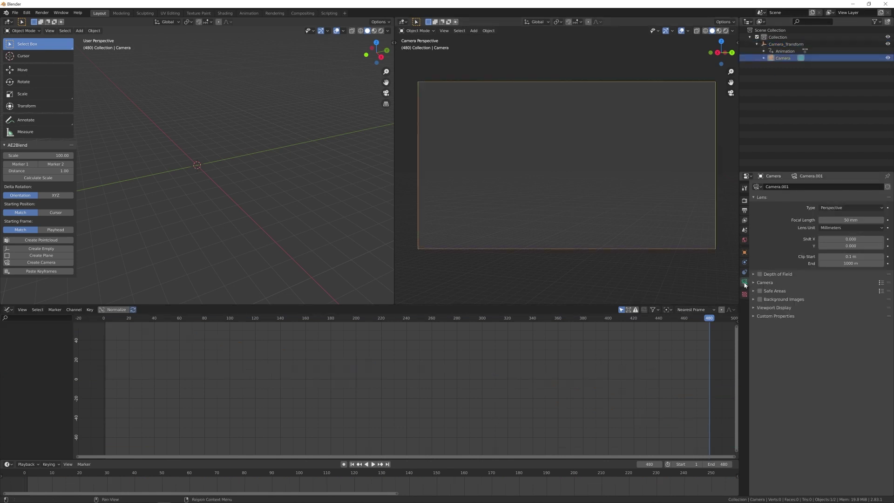
click(760, 299)
click(821, 310)
click(871, 329)
Load HK Background.mov from the project's HD to be tracked folder as the camera's background clip.
click(829, 349)
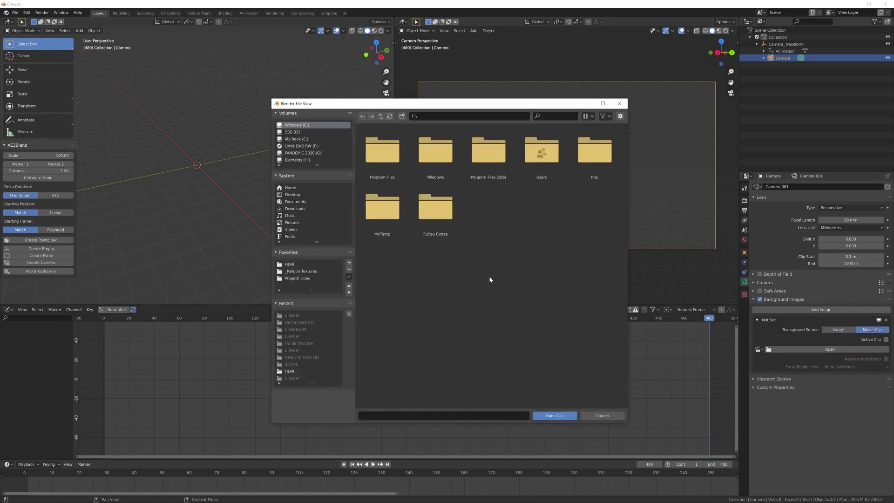
click(300, 278)
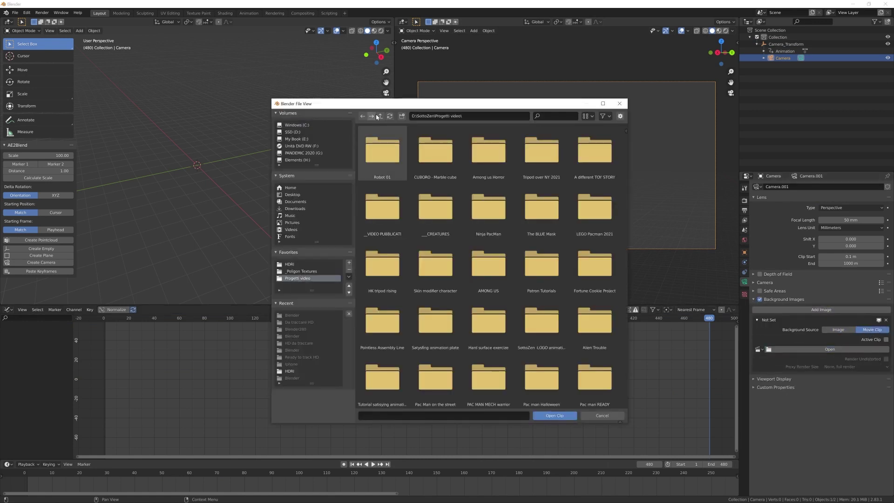
double_click(382, 152)
double_click(384, 153)
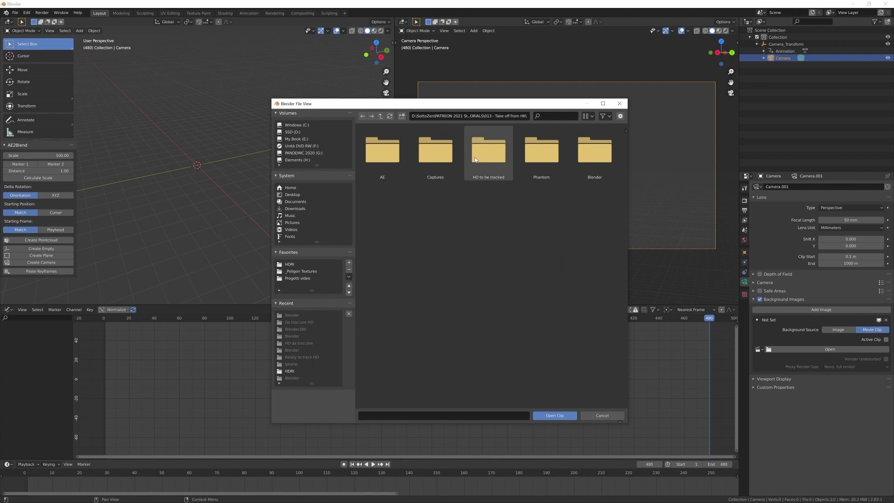
double_click(475, 159)
double_click(382, 152)
Return to frame 1 and play the animation to check the background footage through the camera.
key(shift+Left)
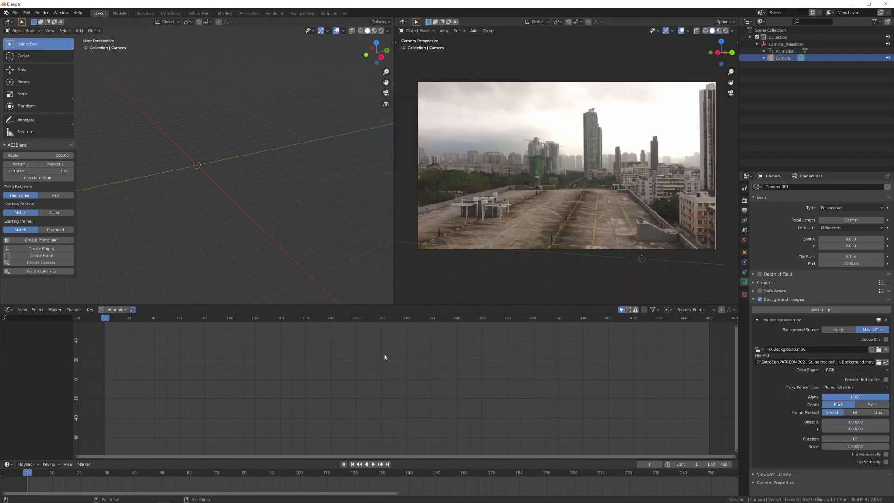
click(309, 339)
key(shift+Left)
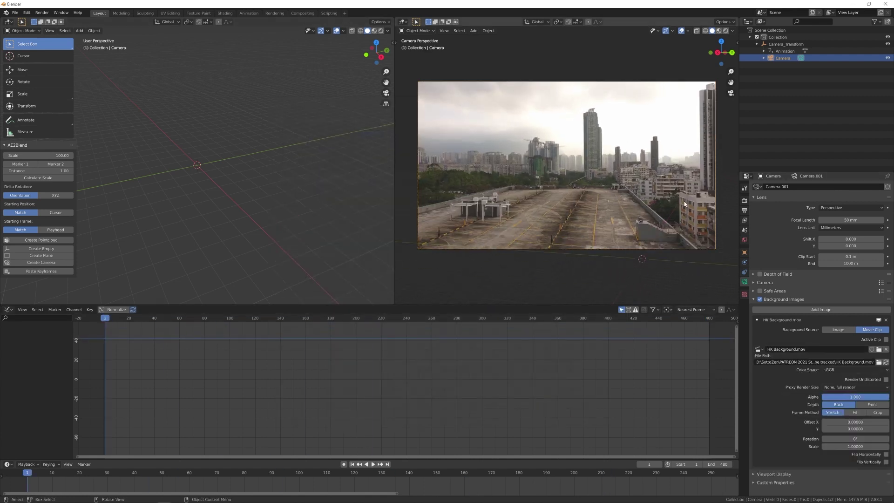
key(space)
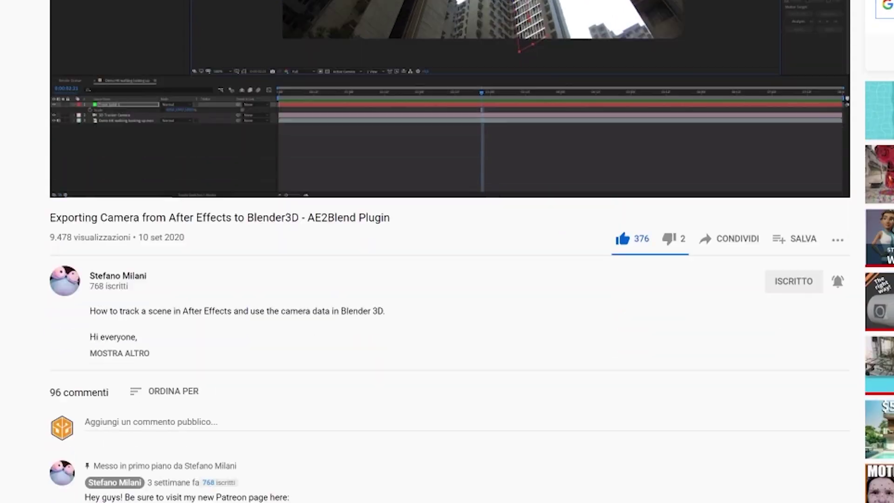
Read through the viewer comments under the YouTube video on exporting a camera with the AE2Blend plugin.
scroll(447, 251, down, 20)
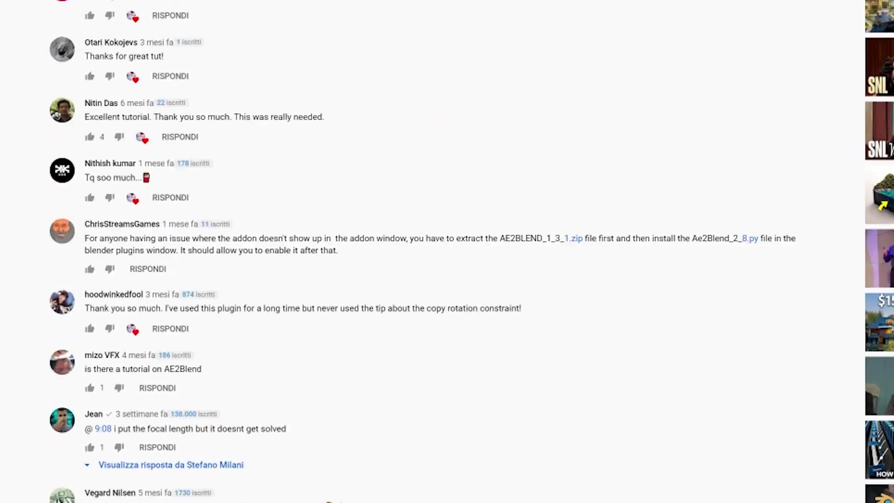
scroll(447, 251, down, 20)
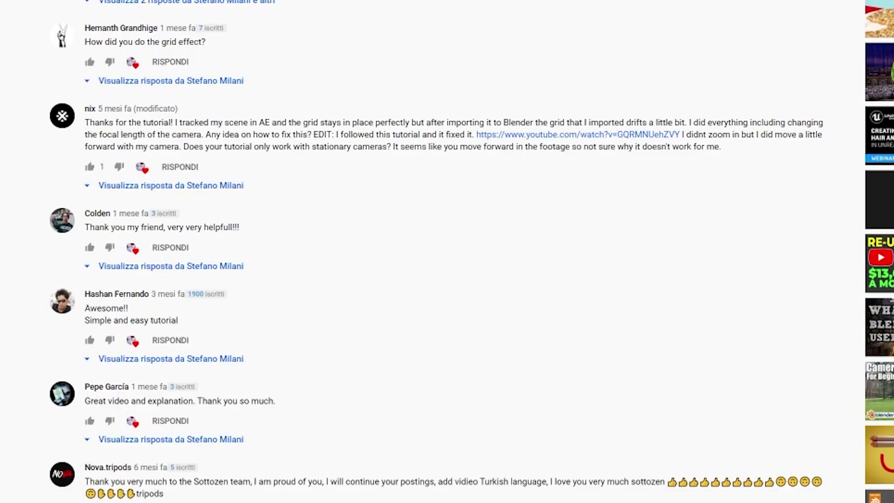
scroll(446, 251, down, 5)
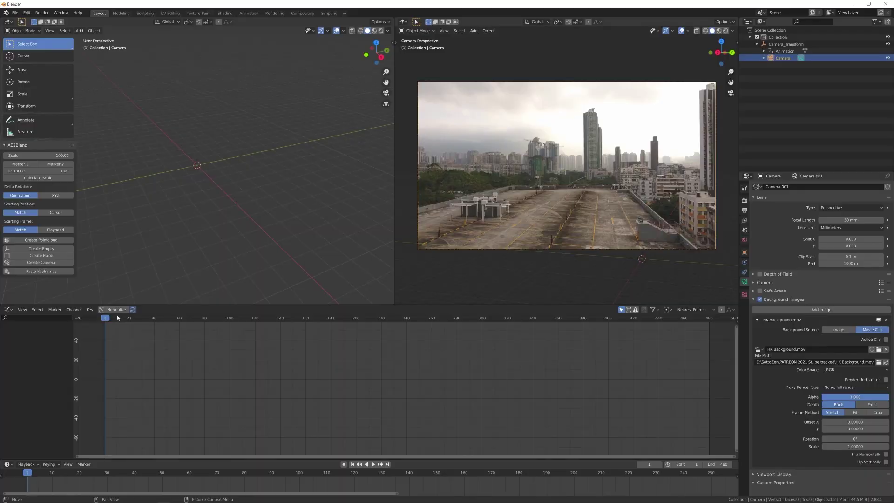
Scrub and play the first part of the animation to examine the camera's movement, returning to frame 1.
drag(118, 317, 160, 331)
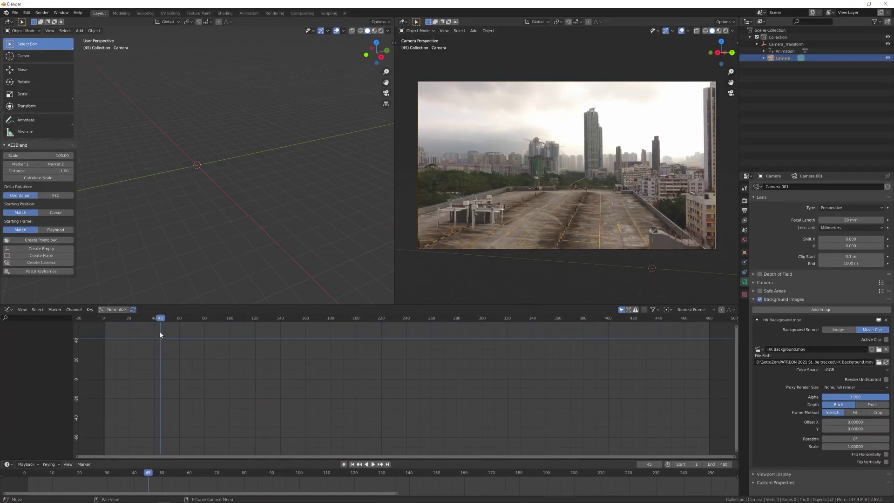
key(shift+Left)
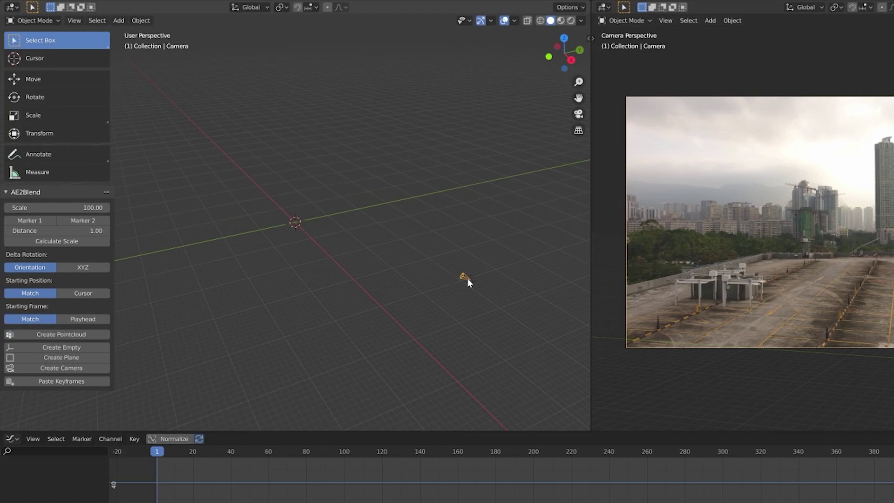
key(space)
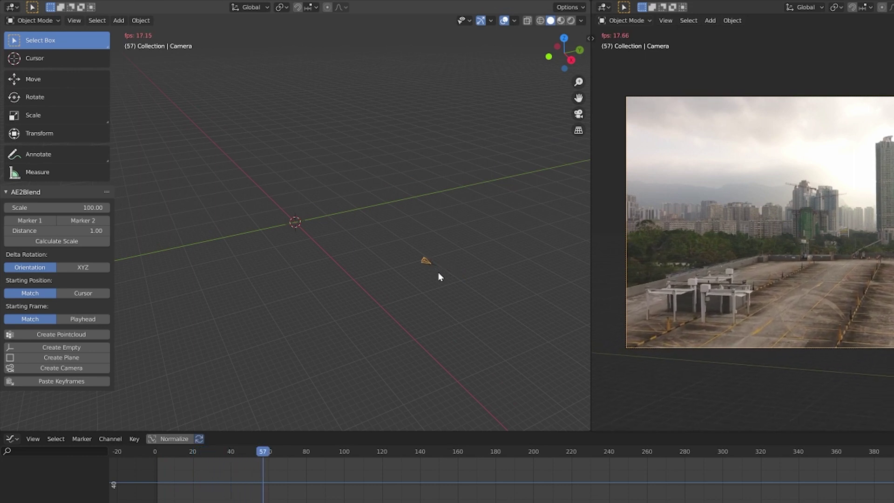
key(space)
key(shift+Left)
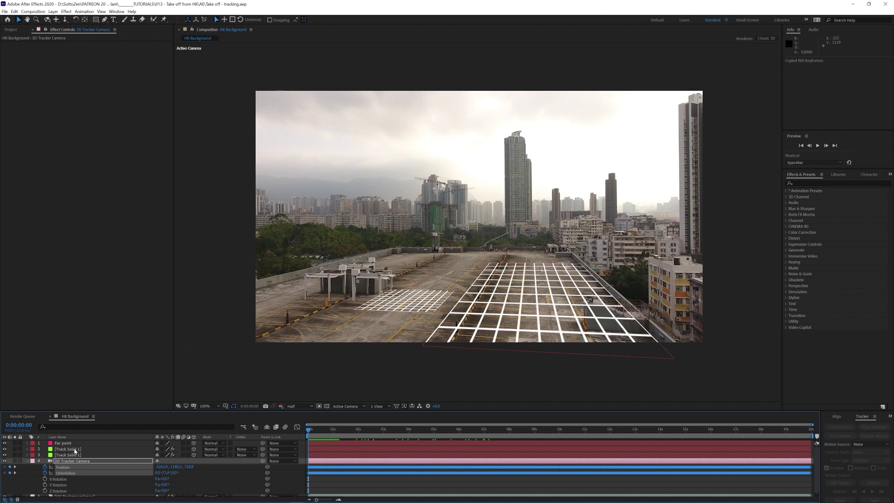
Switch to After Effects, copy the larger grid solid's Position, Scale and Orientation, and create a plane from them in Blender with AE2Blend.
click(68, 454)
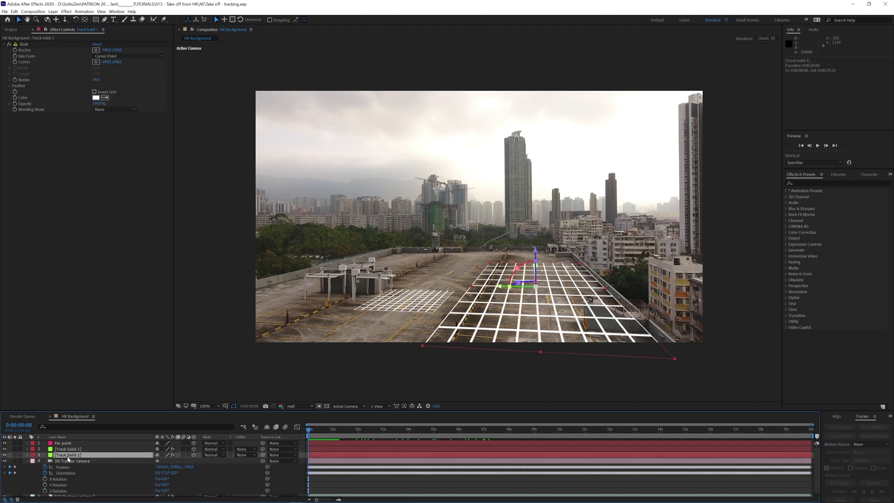
click(27, 462)
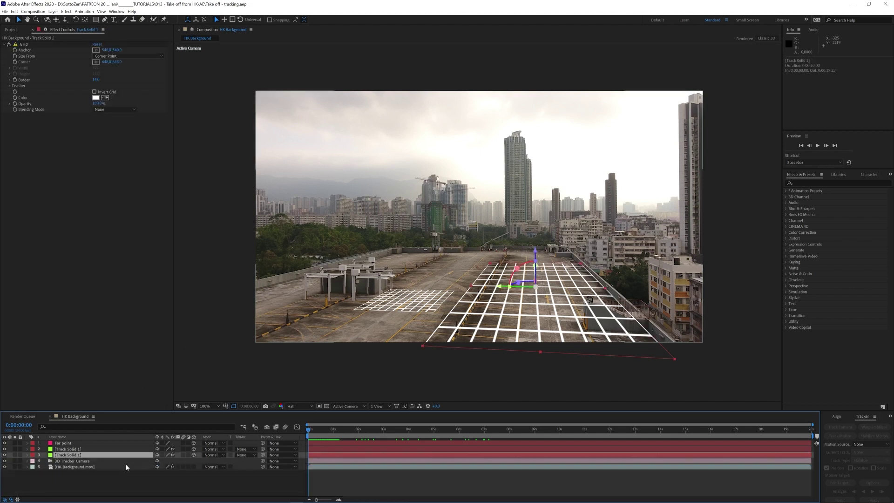
key(p)
key(shift+r)
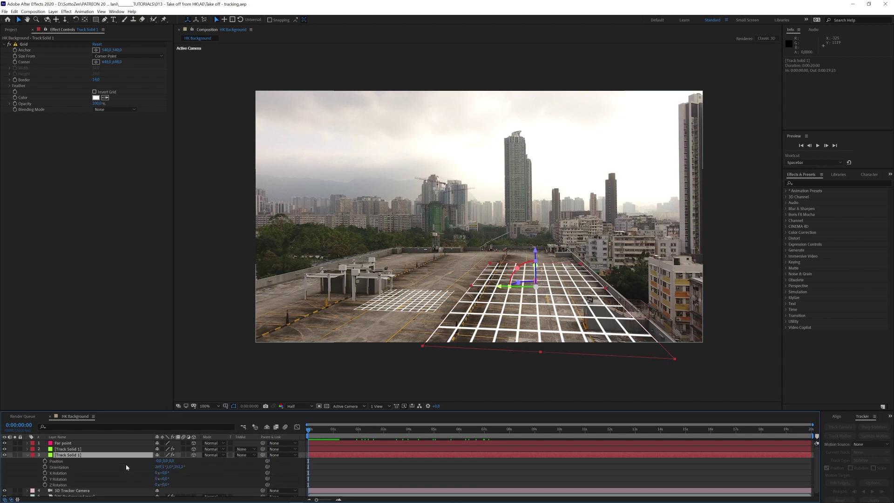
key(shift+s)
click(56, 461)
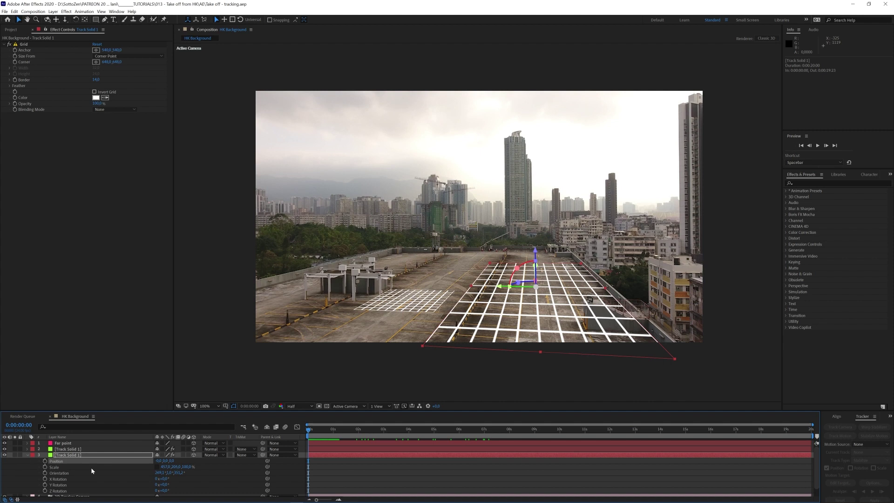
shift+click(59, 473)
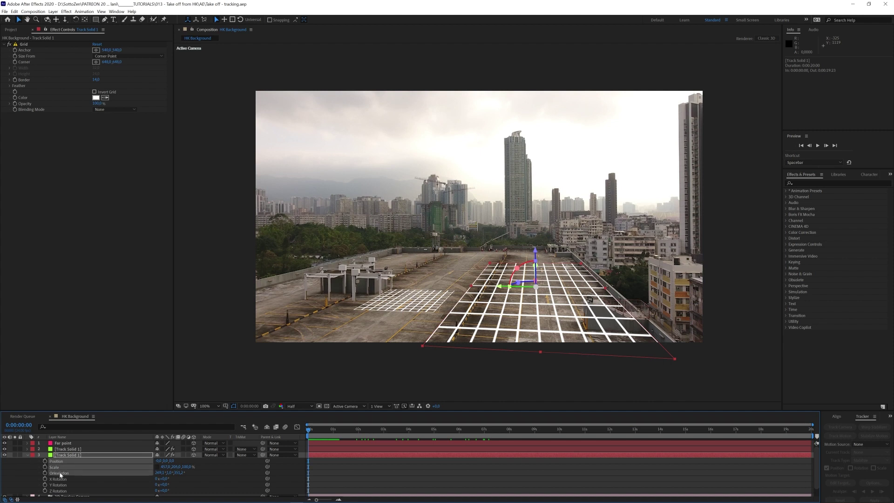
key(alt+Tab)
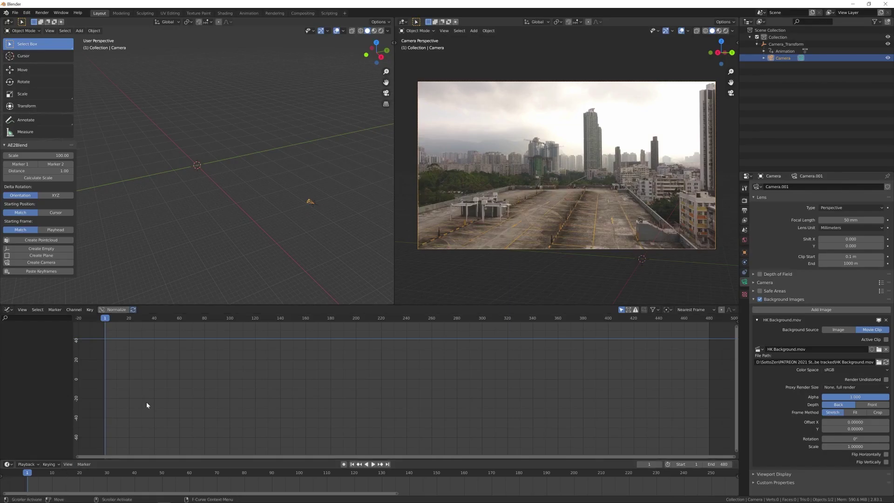
click(53, 257)
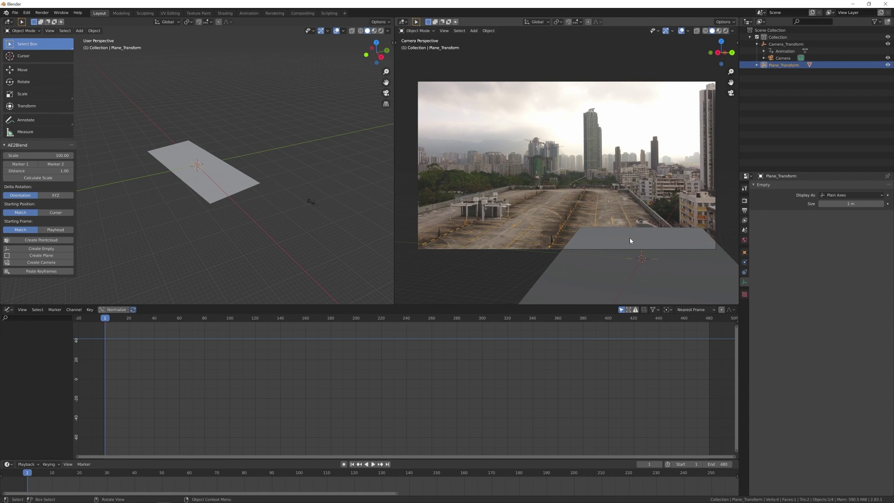
Set the passepartout opacity of the Camera's viewport display to 1.000.
click(786, 60)
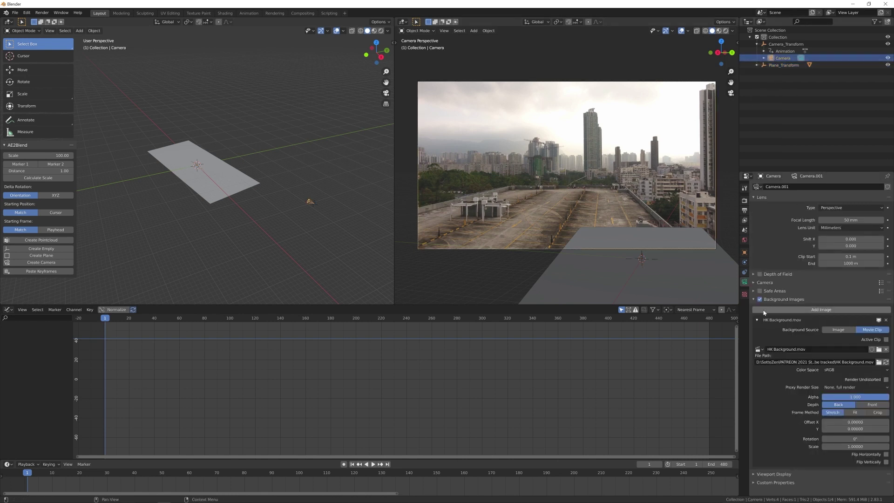
click(753, 299)
click(754, 308)
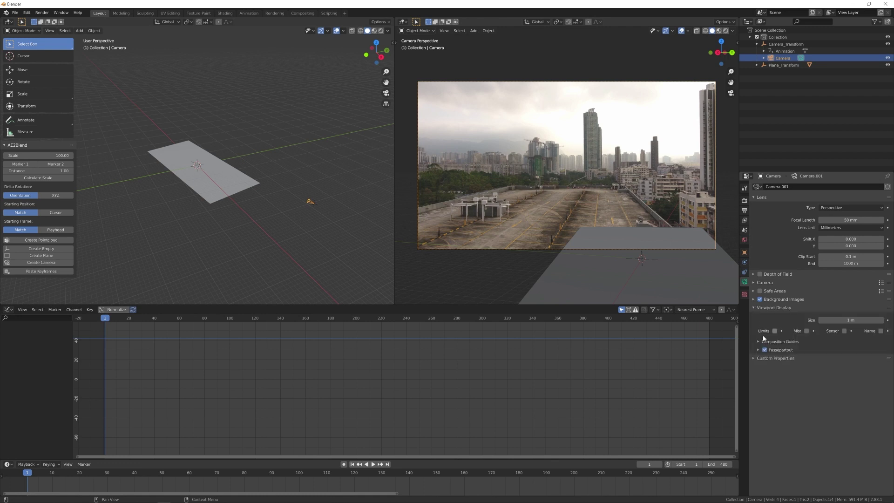
click(759, 352)
drag(850, 360, 884, 360)
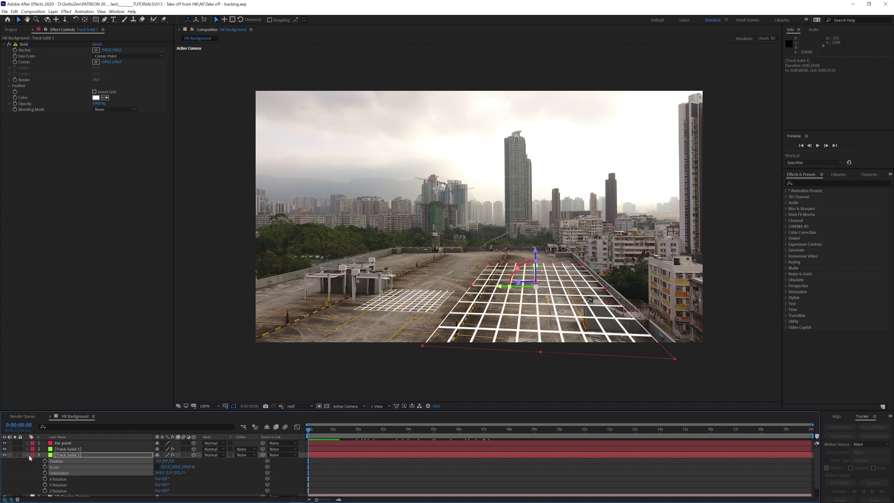
Switch to After Effects, copy the smaller grid solid's Position, Scale and Orientation, and create a second plane from them in Blender with AE2Blend.
click(27, 455)
click(65, 449)
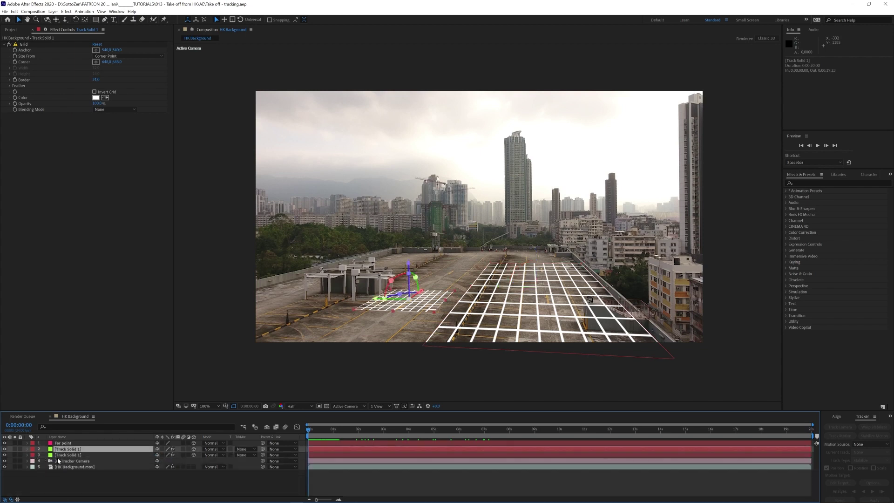
key(p)
key(shift+s)
key(shift+r)
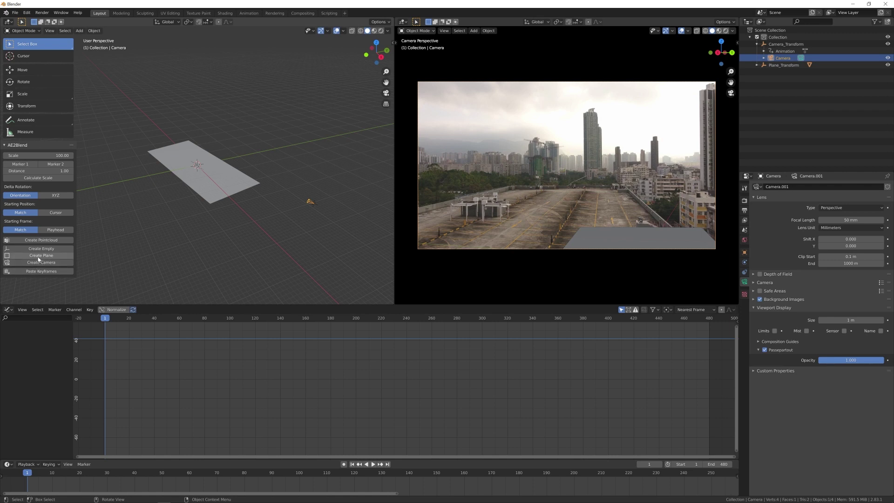
click(38, 257)
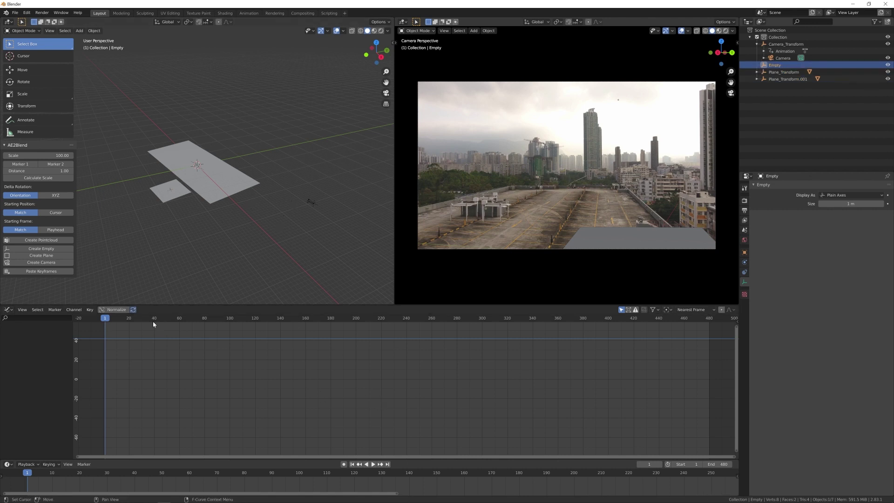
Play and scrub the animation to compare the imported planes with the rooftop footage, returning to frame 1.
key(space)
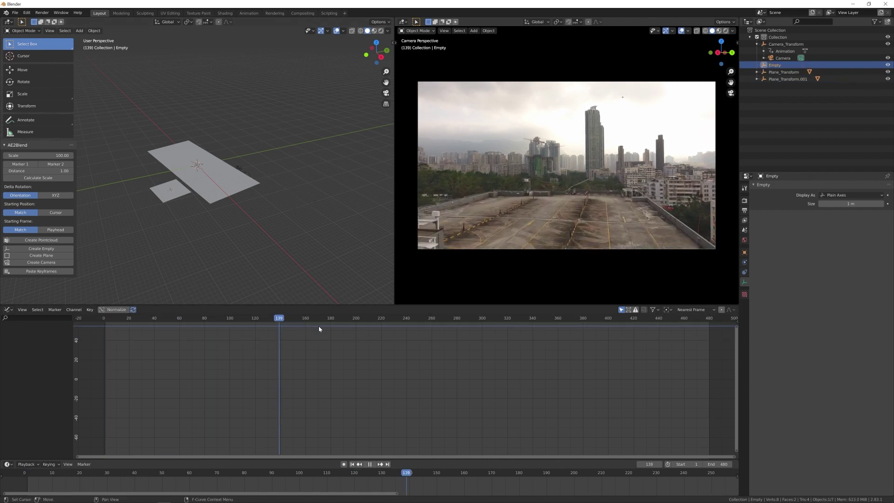
drag(340, 329, 130, 329)
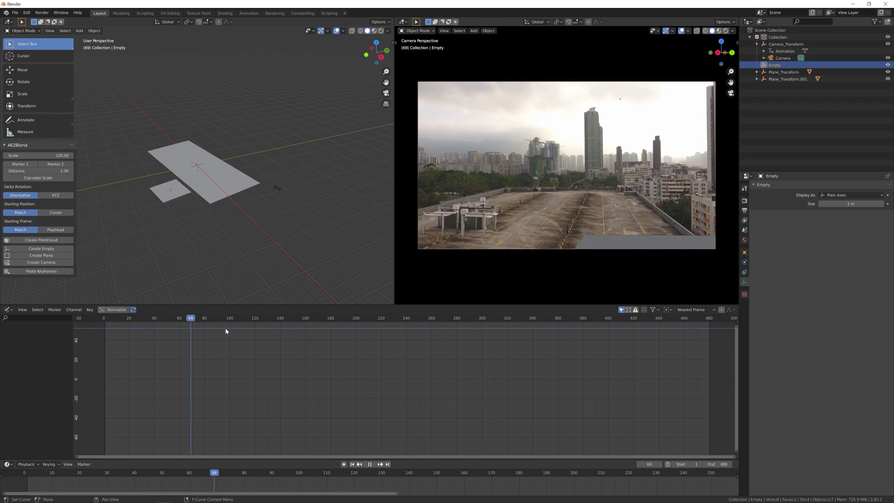
drag(242, 336, 149, 333)
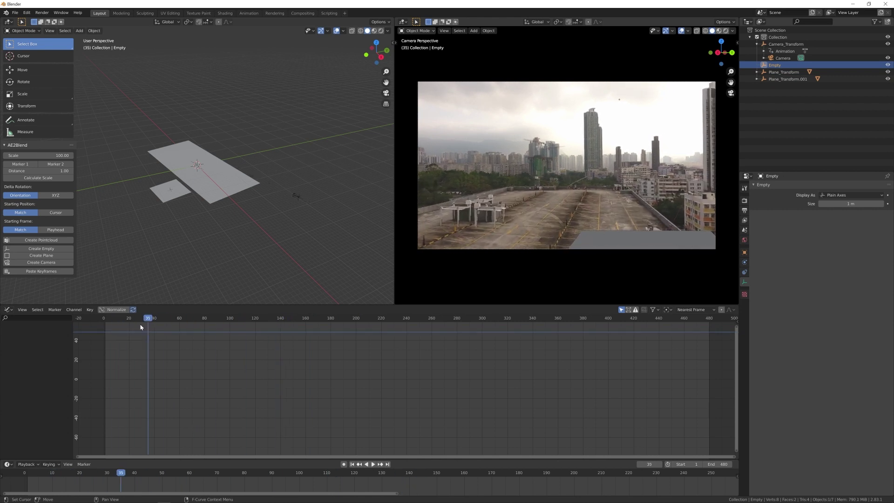
key(shift+Left)
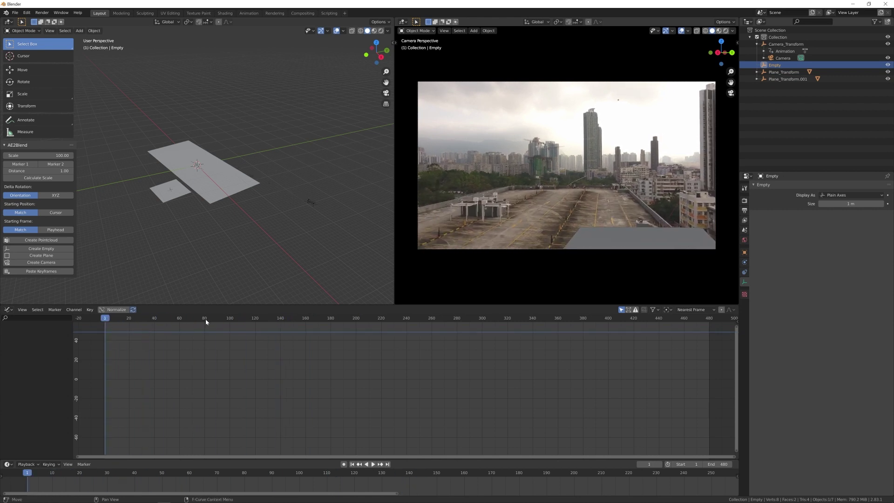
Widen the camera view by narrowing the other 3D viewport, and select the Camera.
drag(394, 228, 296, 220)
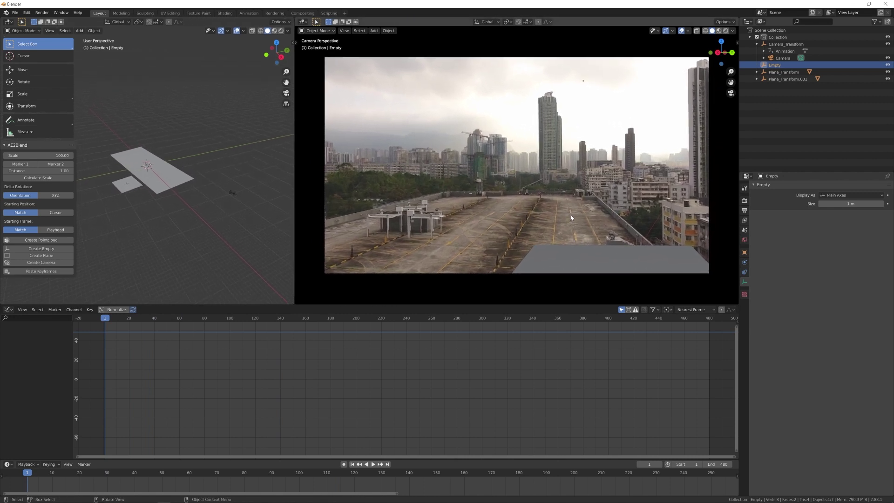
click(785, 58)
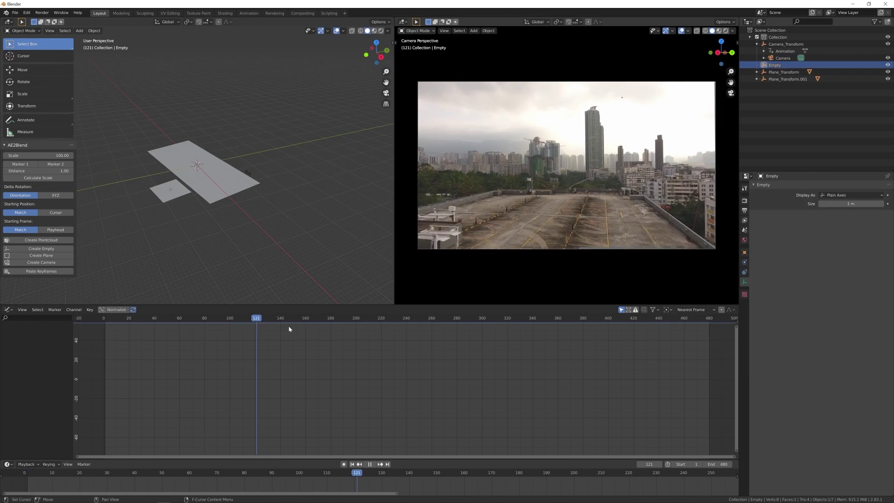
Scrub back and forth through the animation to examine how the planes follow the footage.
drag(241, 330, 338, 326)
drag(279, 330, 144, 323)
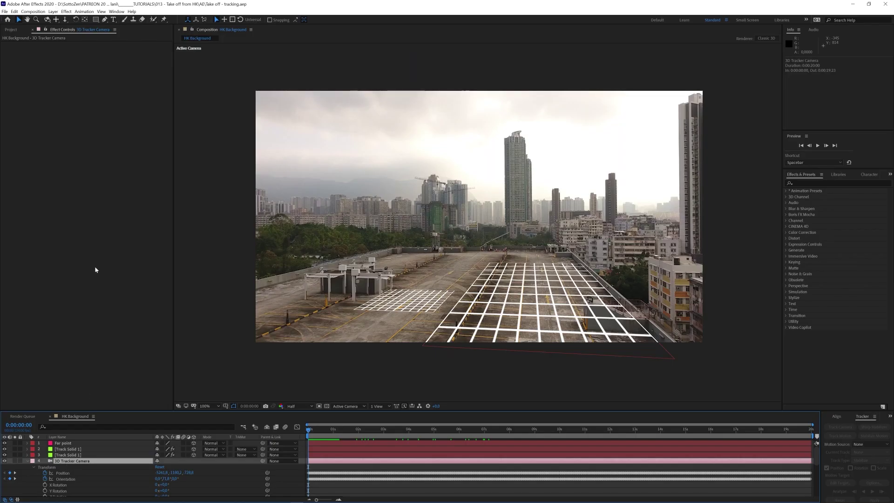
Open the 3D Tracker Camera's settings in After Effects for its focal length, and set the Blender camera's Focal Length to 25.04 mm.
key(ctrl+shift+y)
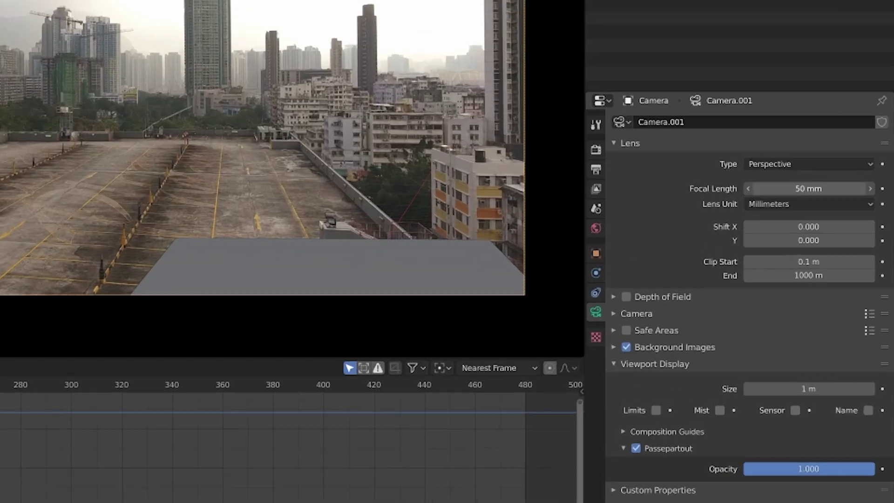
click(845, 219)
text(25)
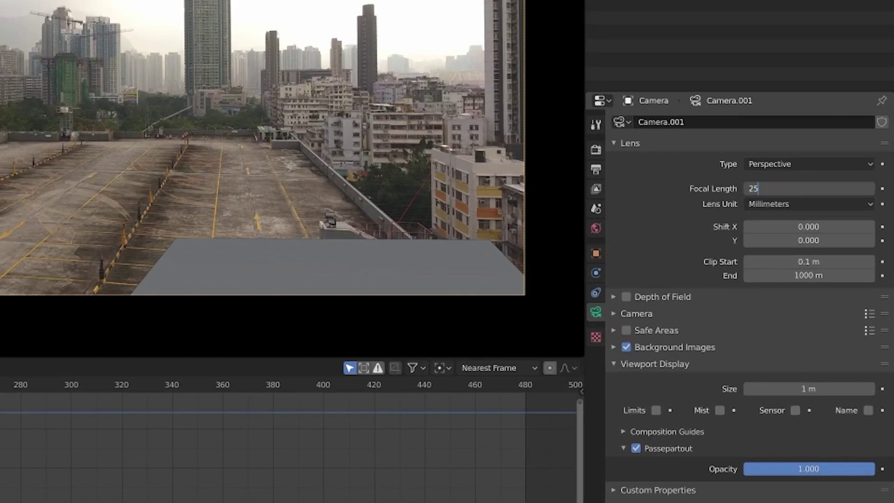
text(.04)
key(Return)
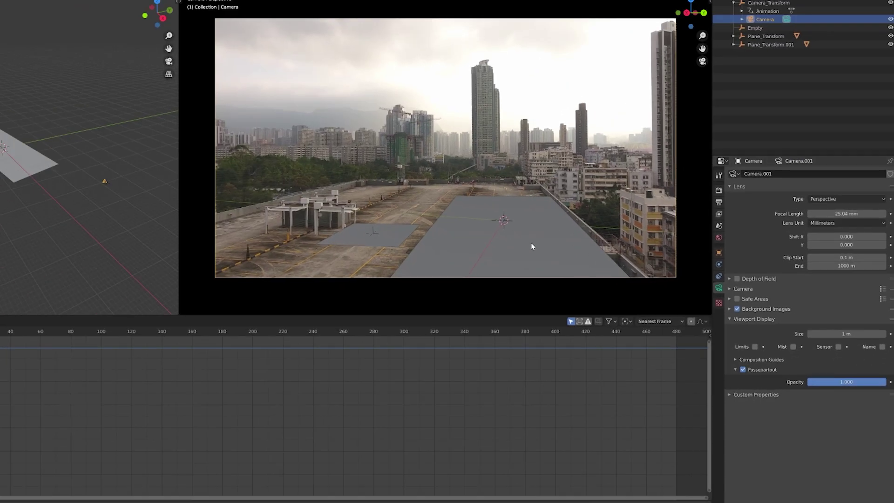
Scrub through the timeline to check the planes' alignment with the rooftop at the new focal length.
click(48, 331)
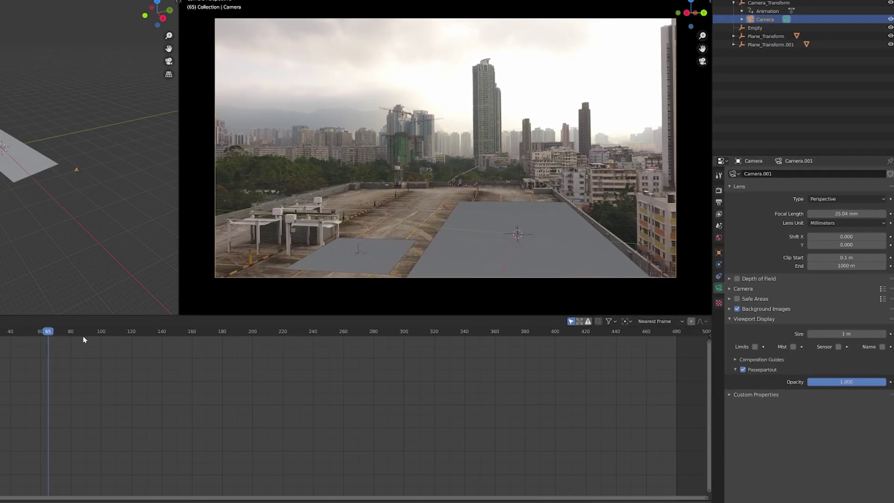
drag(84, 340, 33, 354)
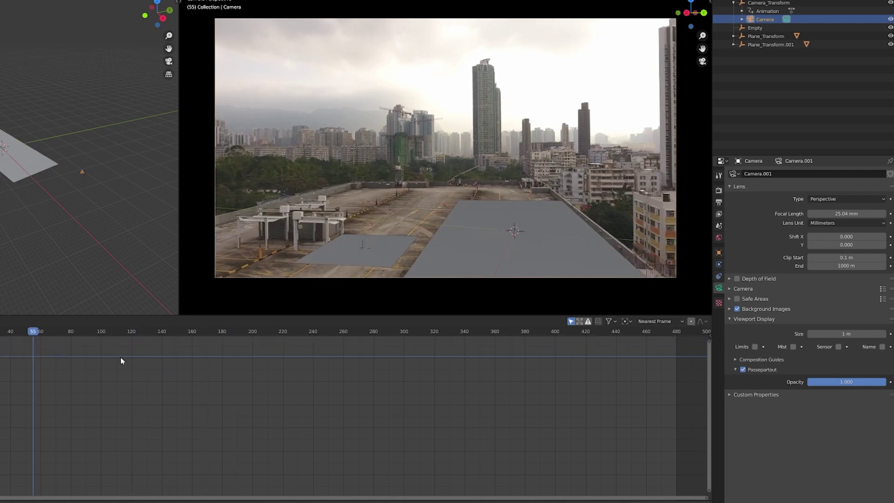
drag(121, 361, 284, 368)
drag(127, 355, 0, 346)
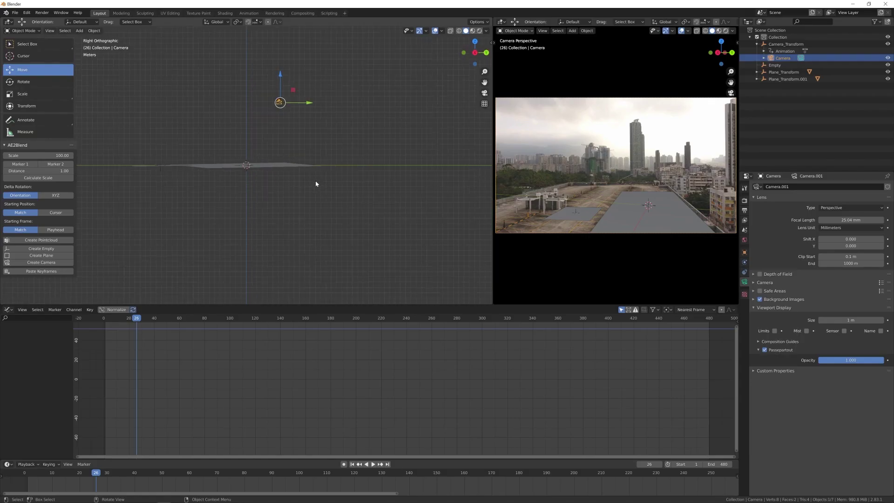
Parent Camera_Transform, Empty and Plane_Transform.001 to Plane_Transform as object children.
middle_drag(316, 183, 338, 191)
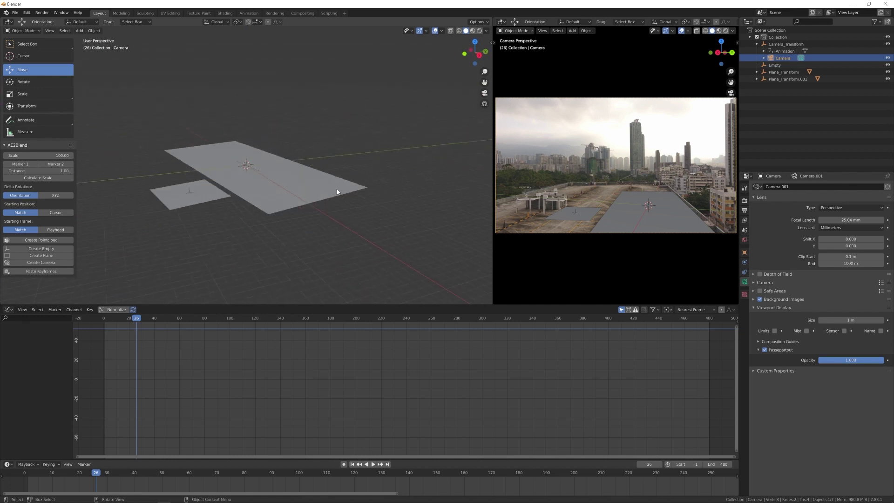
scroll(338, 191, down, 3)
middle_drag(270, 184, 314, 201)
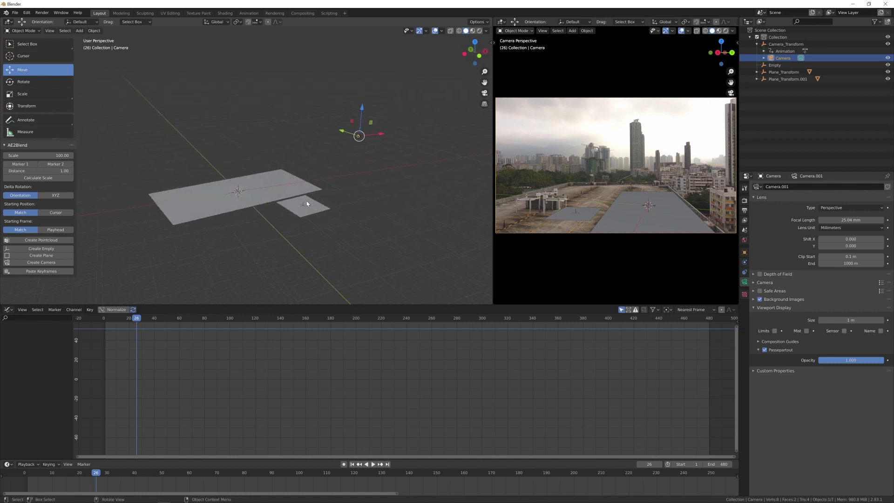
click(284, 178)
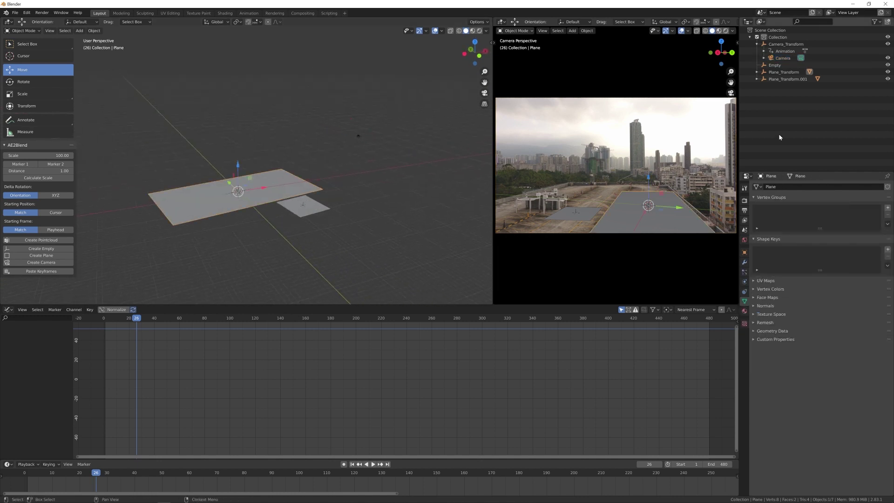
key(KP_Decimal)
click(784, 72)
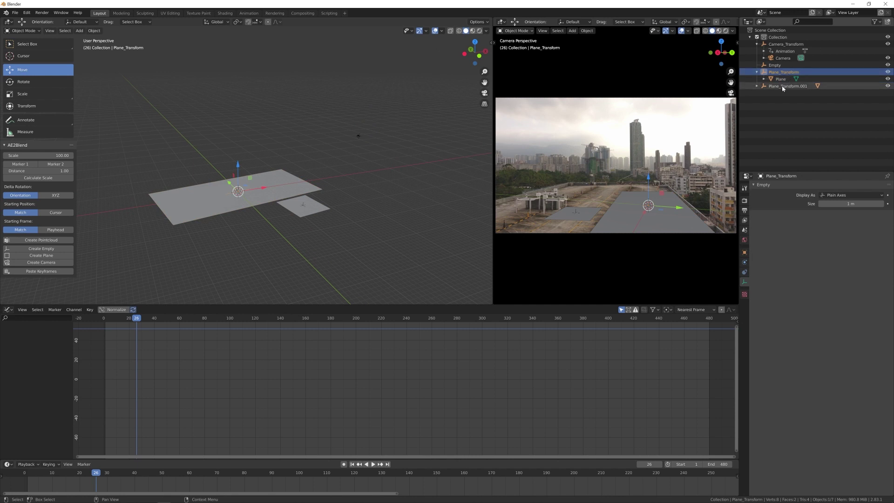
click(782, 87)
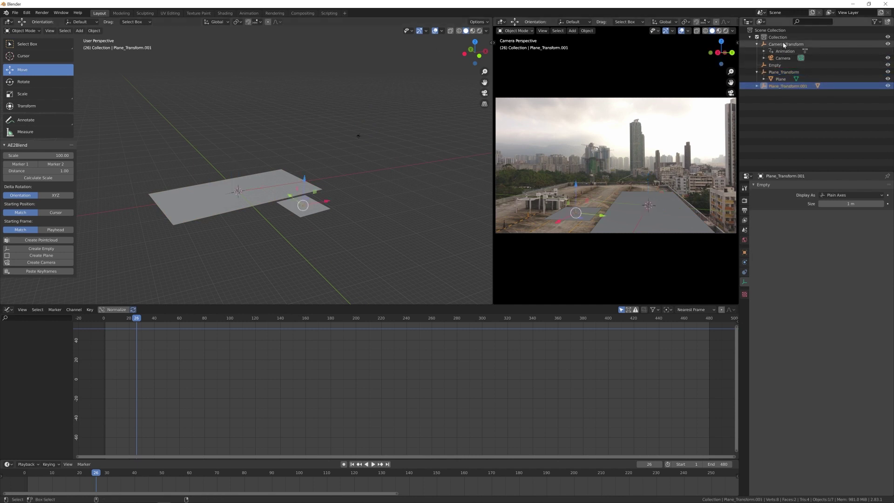
ctrl+click(785, 44)
ctrl+click(776, 66)
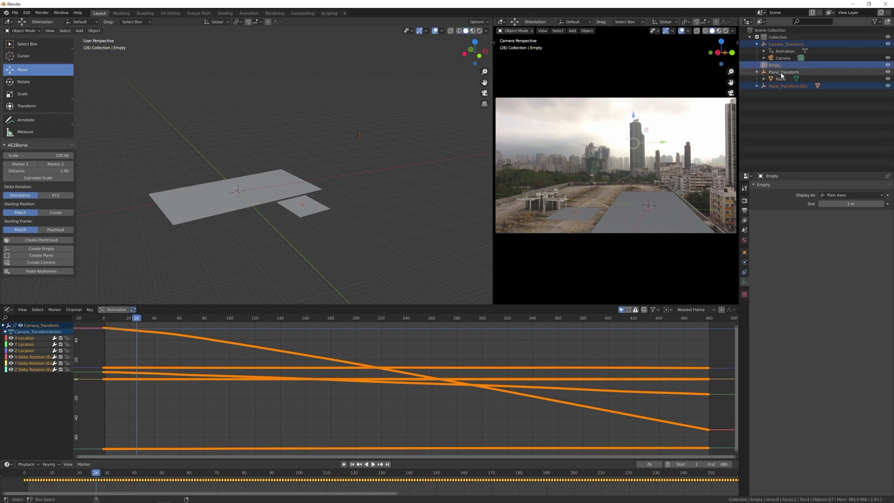
ctrl+click(781, 73)
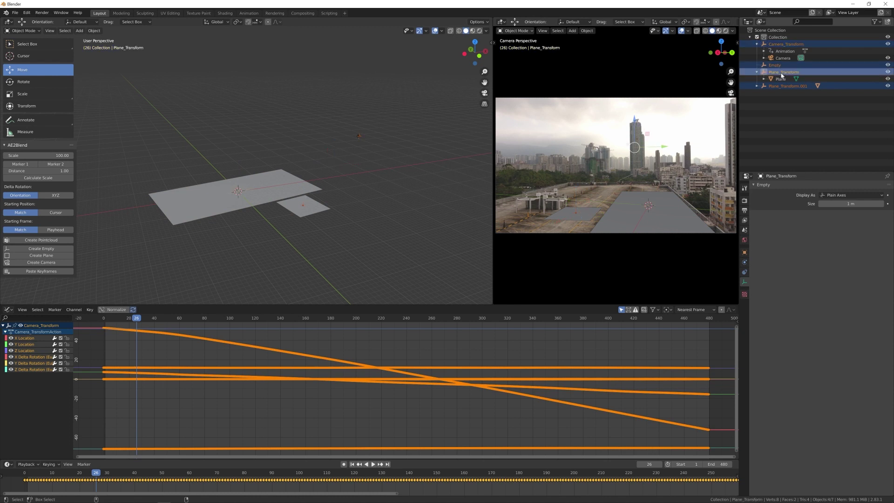
key(ctrl+p)
click(332, 163)
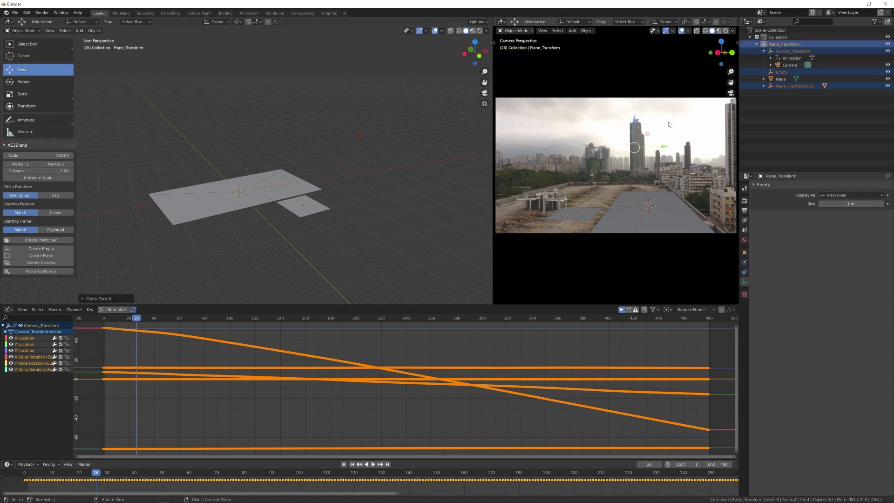
Select only Plane_Transform and rotate it in the front view to level the planes with the grid, checking from the right view.
click(757, 44)
click(784, 44)
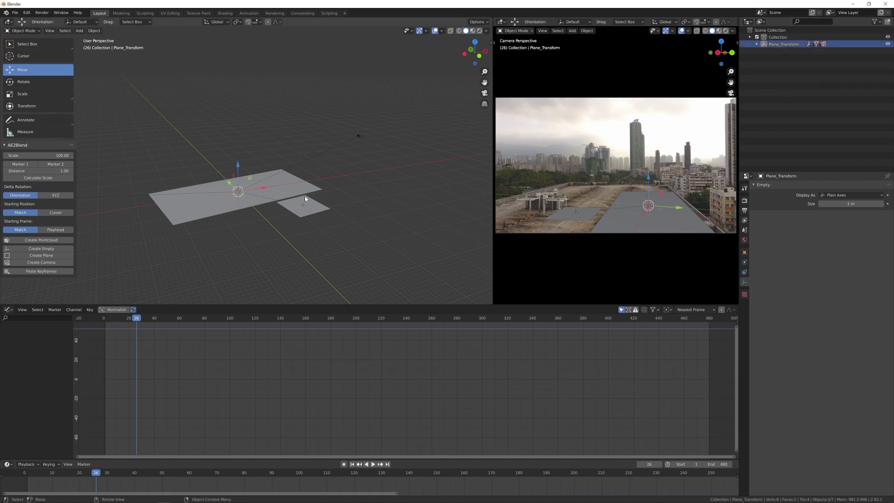
key(KP_1)
key(ctrl+space)
key(r)
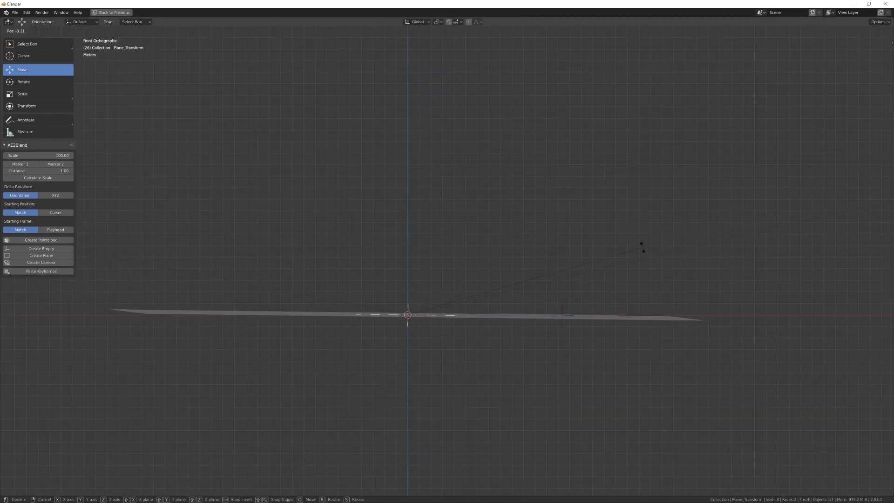
click(631, 249)
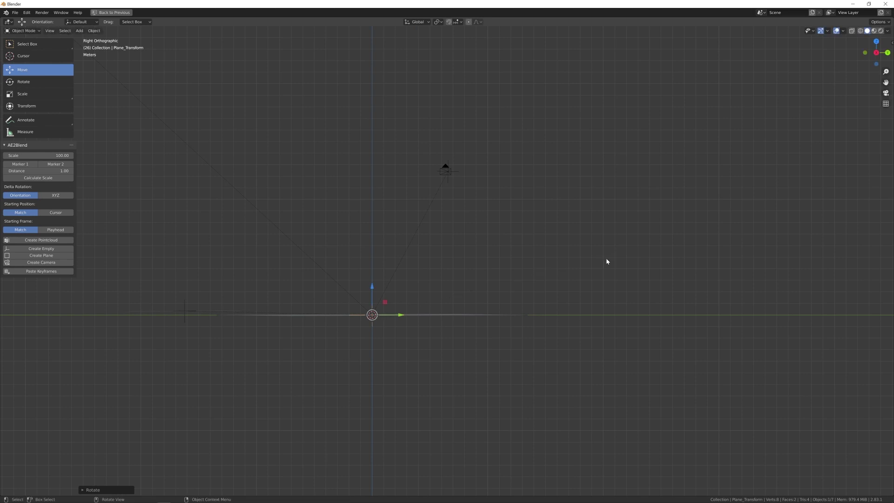
scroll(607, 260, up, 2)
key(KP_3)
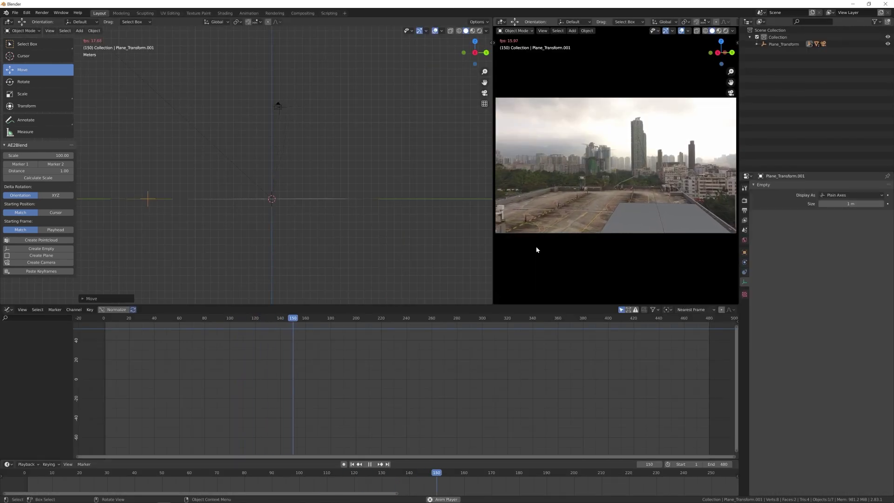
Set the larger plane's viewport display to Wire.
click(620, 216)
click(743, 252)
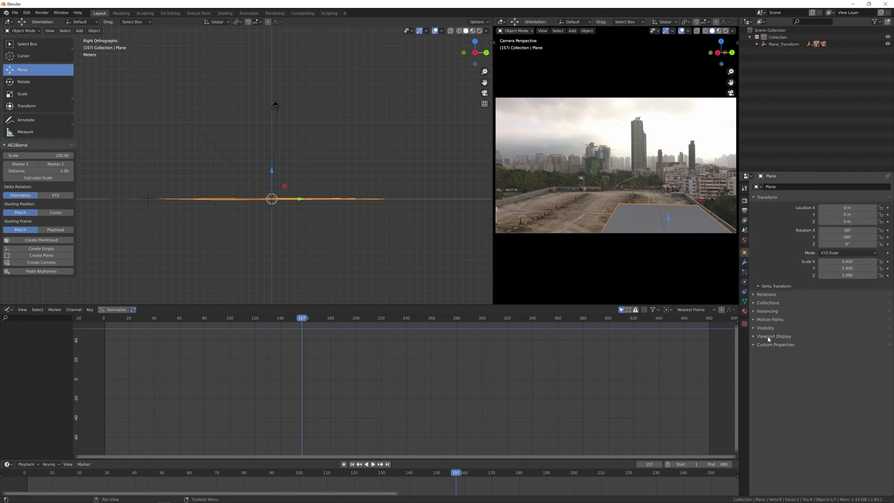
click(753, 336)
click(838, 370)
click(838, 388)
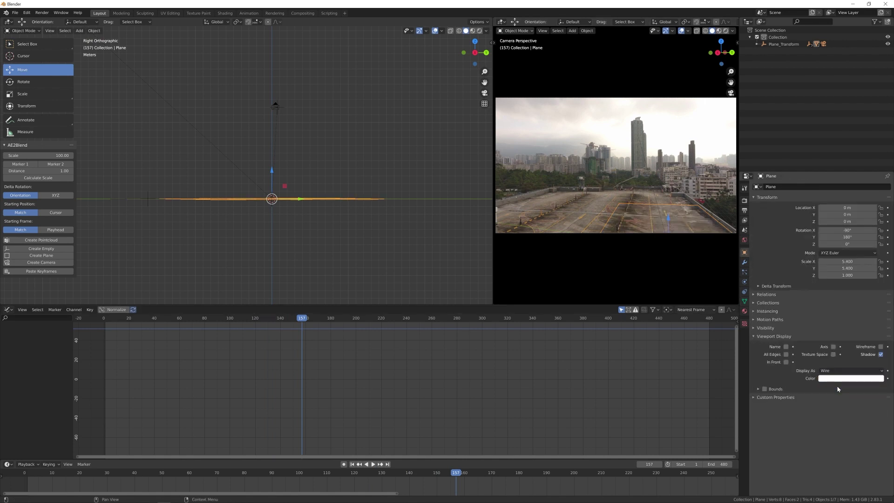
Return to frame 1, display the smaller plane as Wire too, and briefly play the animation.
key(shift+Left)
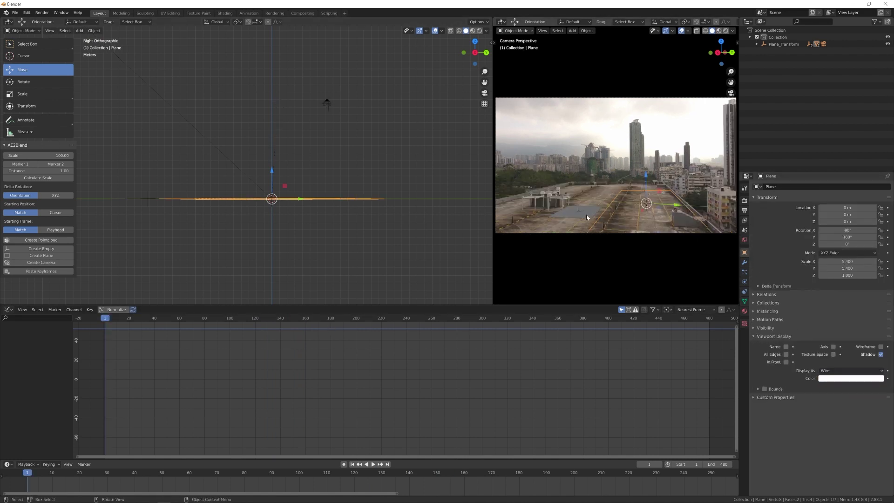
click(838, 370)
click(835, 388)
key(space)
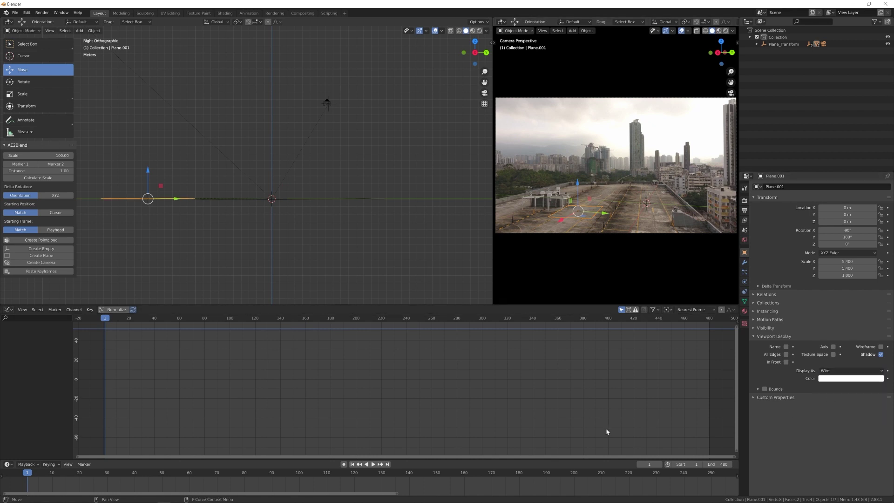
key(space)
Widen the camera viewport and rename the collection as Tracking obj.
drag(494, 163, 178, 163)
double_click(776, 37)
text(Tracki)
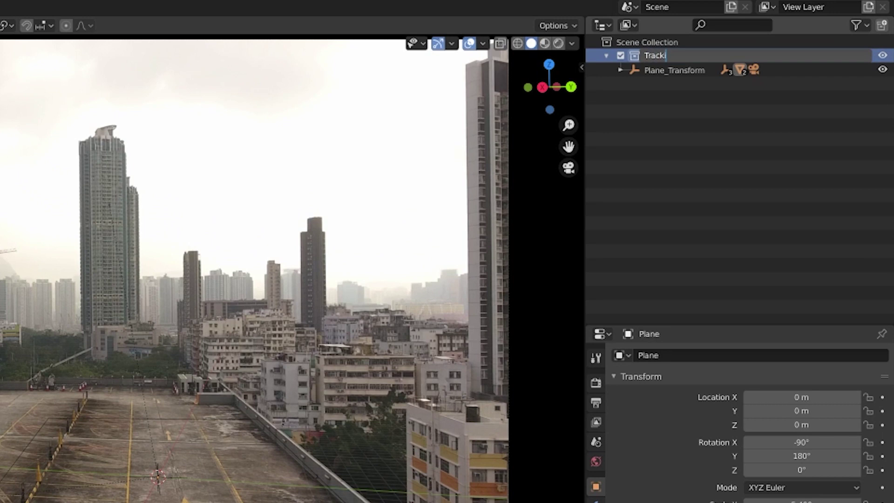
text(ng obj)
key(Return)
Save the scene in the Blender folder of the Take off from HK project.
key(ctrl+s)
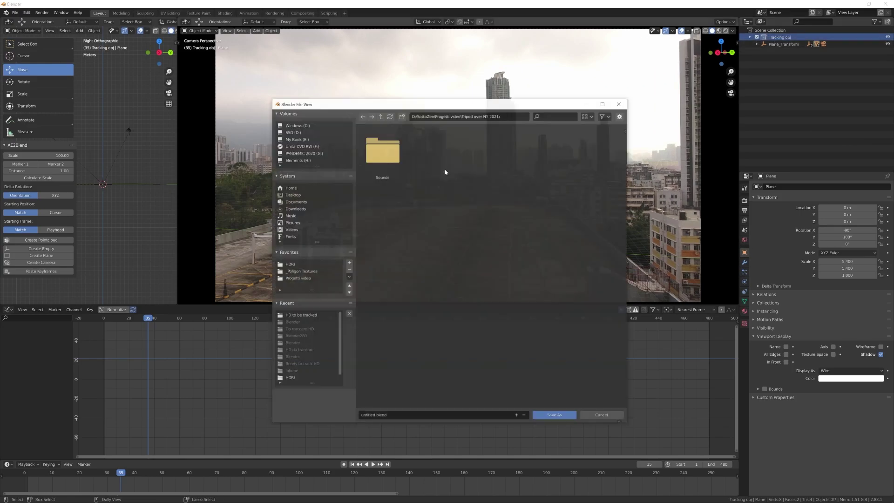
click(301, 315)
click(381, 117)
double_click(592, 154)
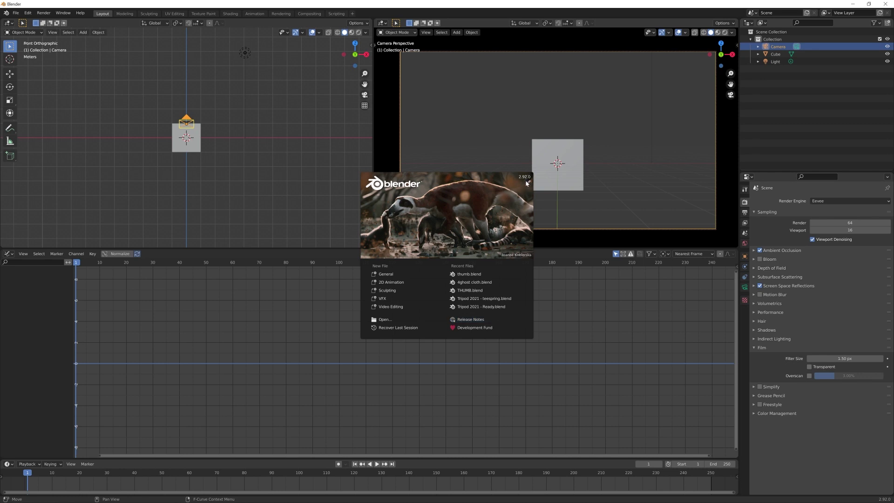
In Blender 2.92, delete the default Camera, Cube and Light, and append the Tracking obj collection from Tracking obj - 283.blend.
click(316, 374)
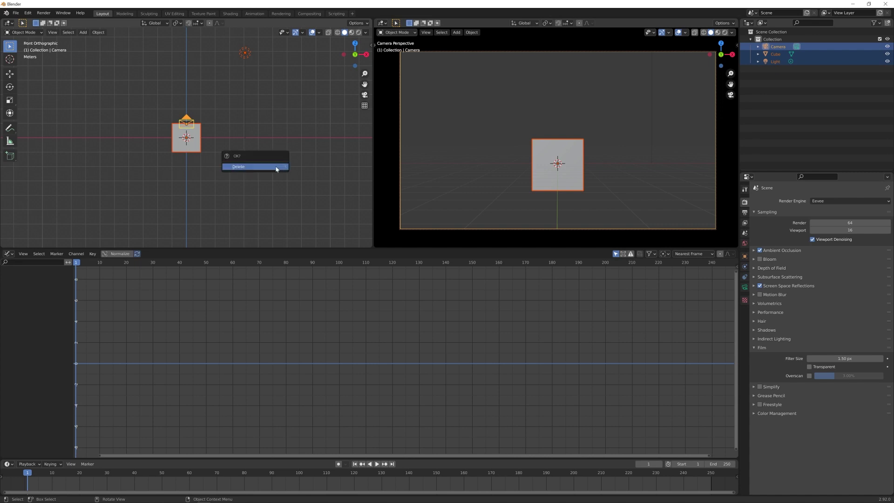
click(276, 168)
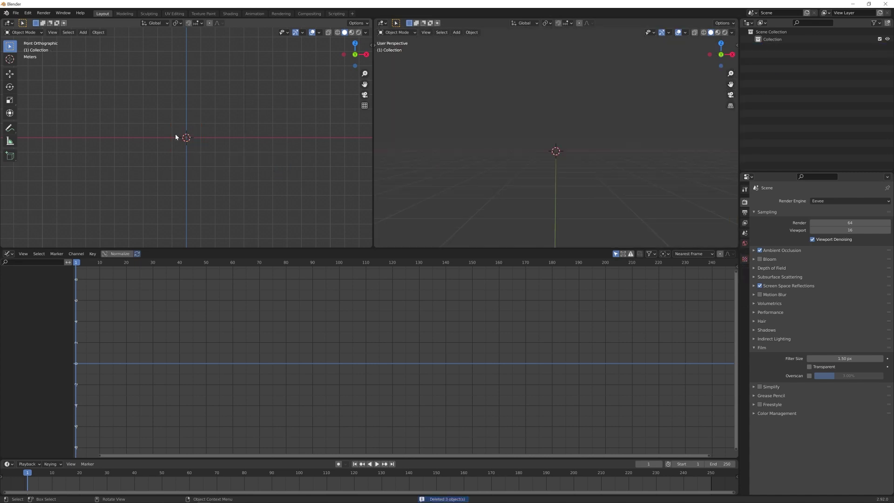
click(16, 13)
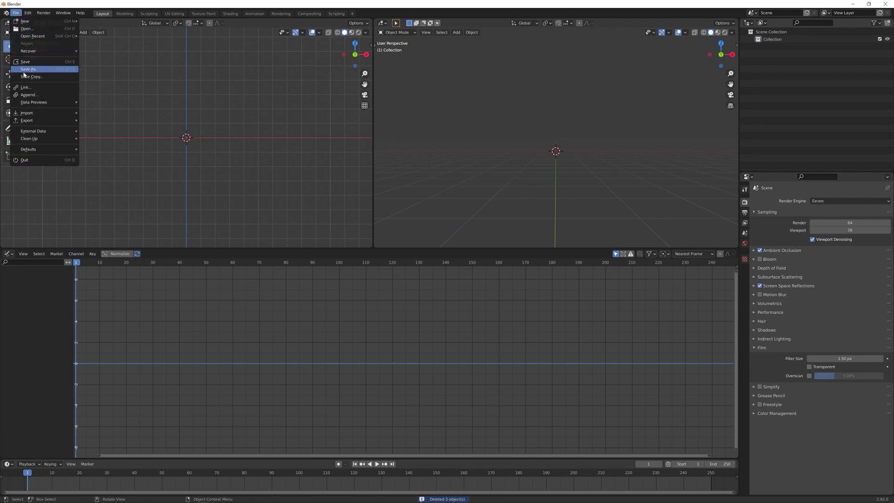
click(28, 95)
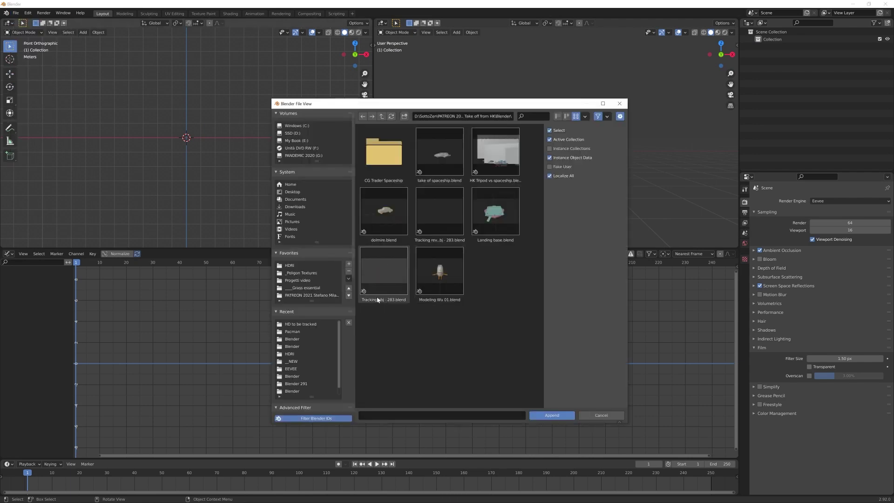
double_click(387, 279)
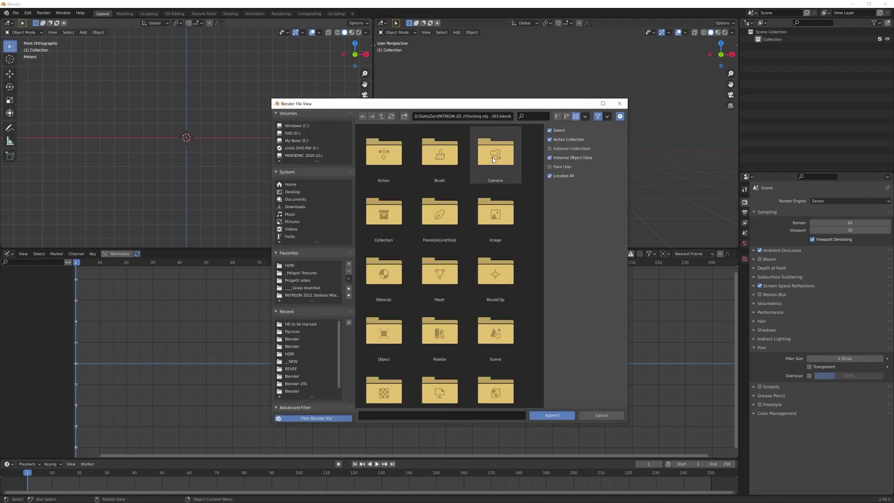
double_click(391, 224)
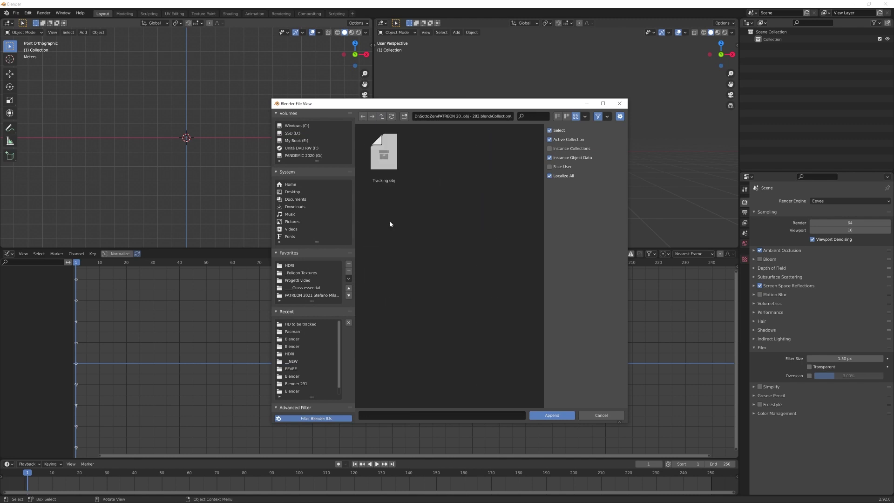
double_click(386, 165)
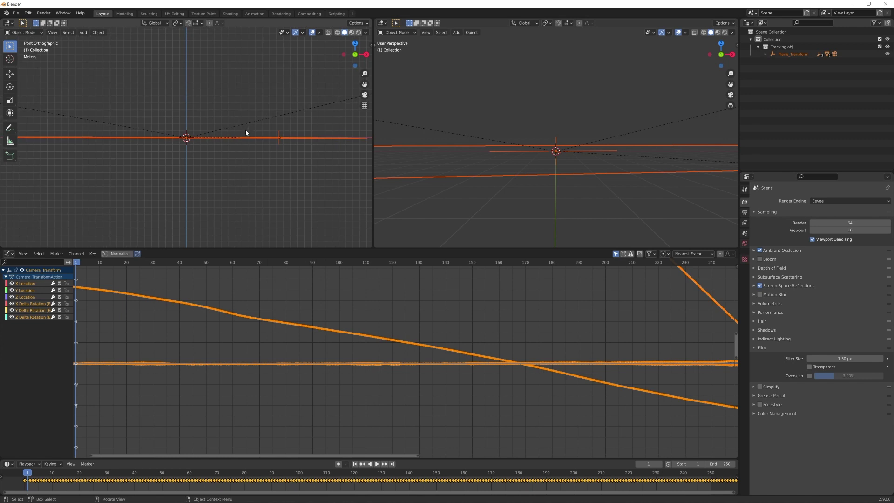
Look through the appended camera, enlarge its viewport, and play the animation with the larger plane selected.
key(KP_0)
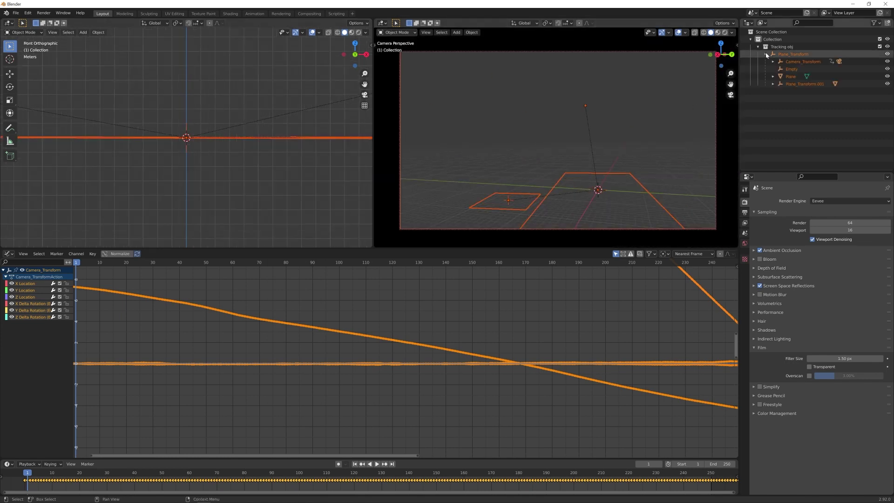
click(591, 163)
drag(373, 177, 228, 191)
drag(405, 249, 405, 358)
key(space)
click(516, 245)
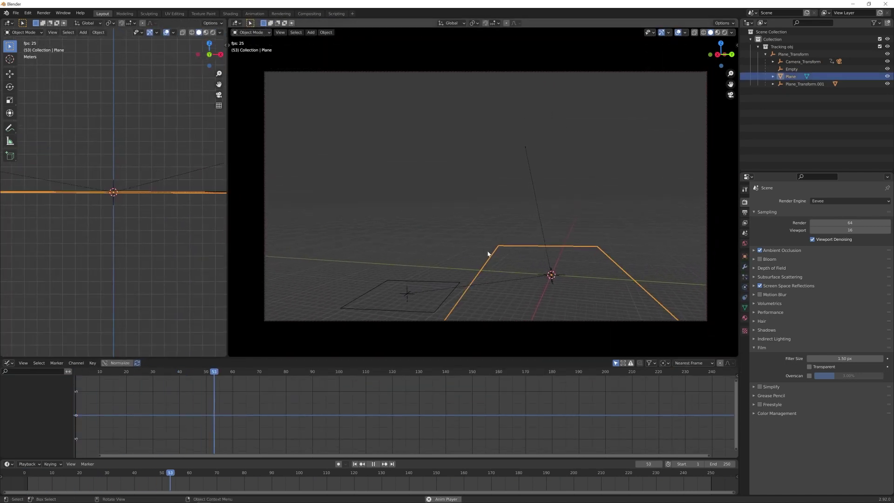
Select the Camera under Camera_Transform and load the HK Background reverse HD movie clip as its background image.
click(772, 62)
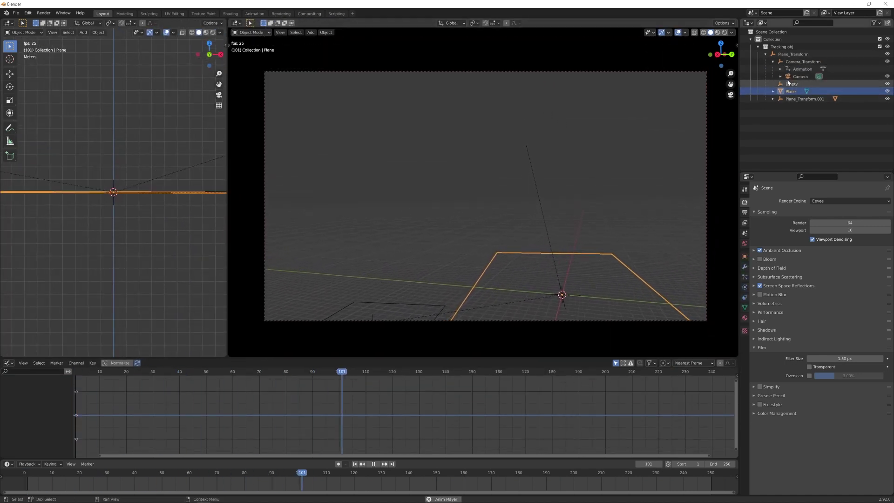
click(800, 76)
click(745, 287)
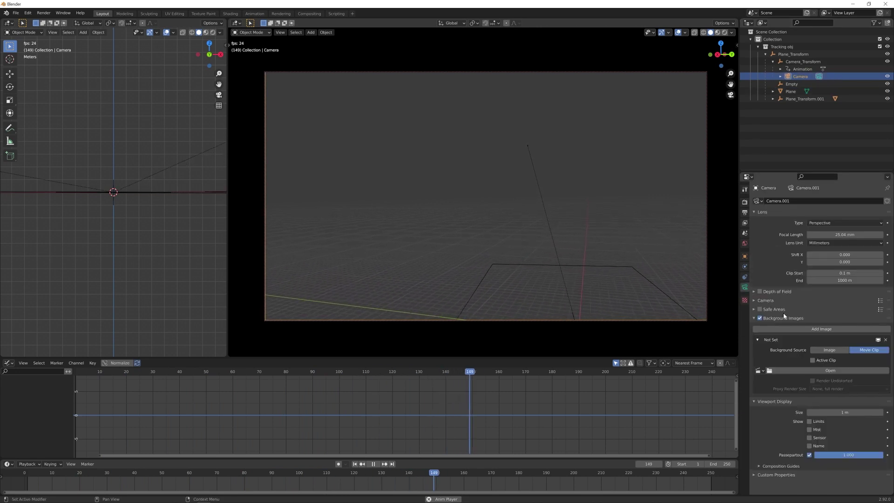
click(807, 371)
double_click(441, 151)
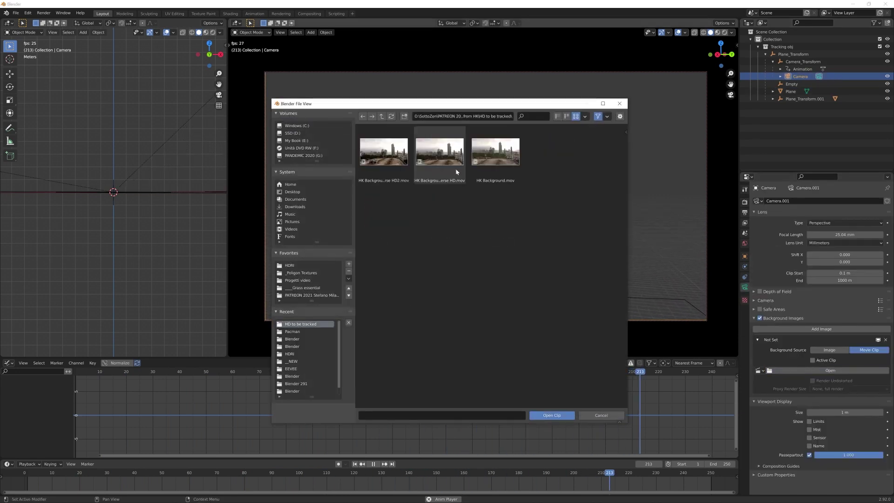
double_click(441, 153)
click(464, 259)
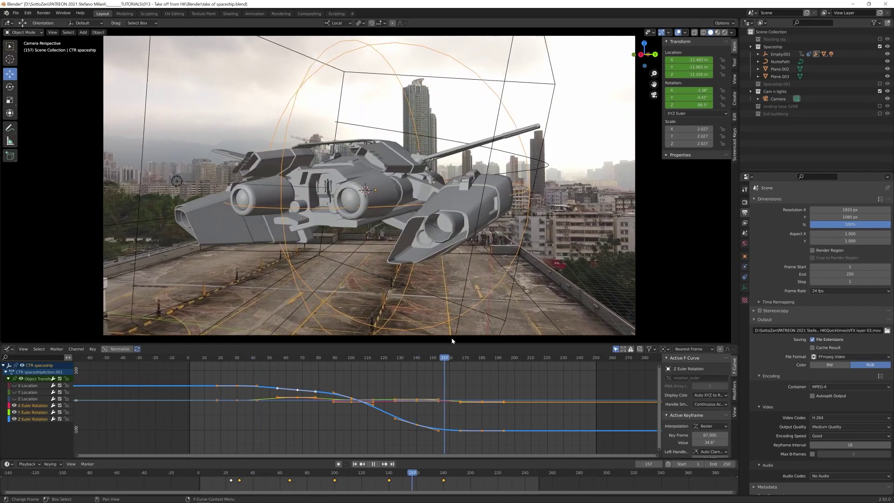
Return the spaceship scene to frame 1 and play its take-off animation over the rooftop footage.
key(Escape)
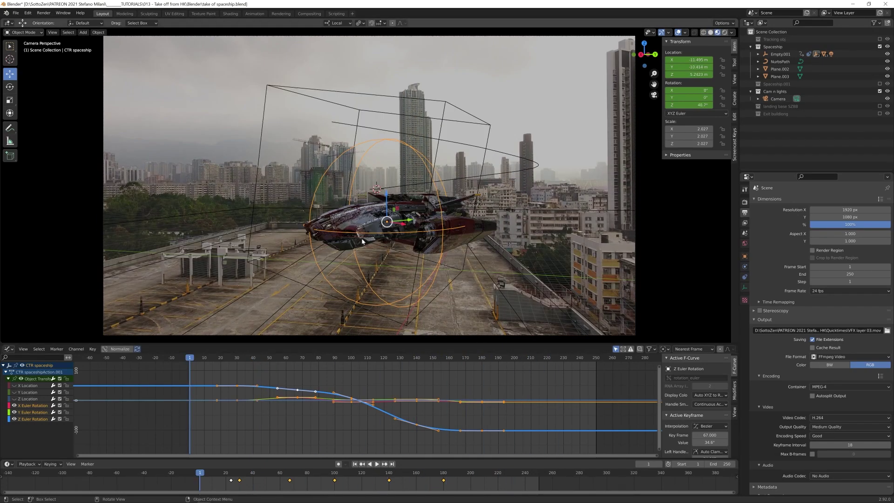
key(space)
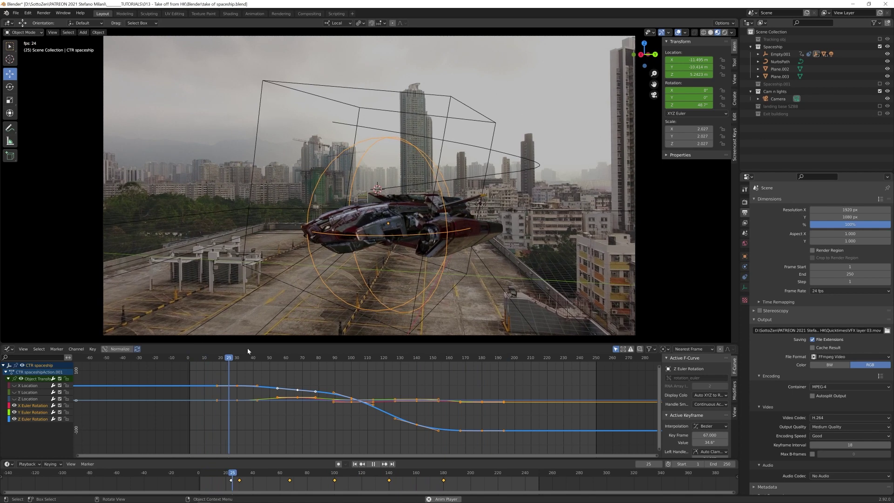